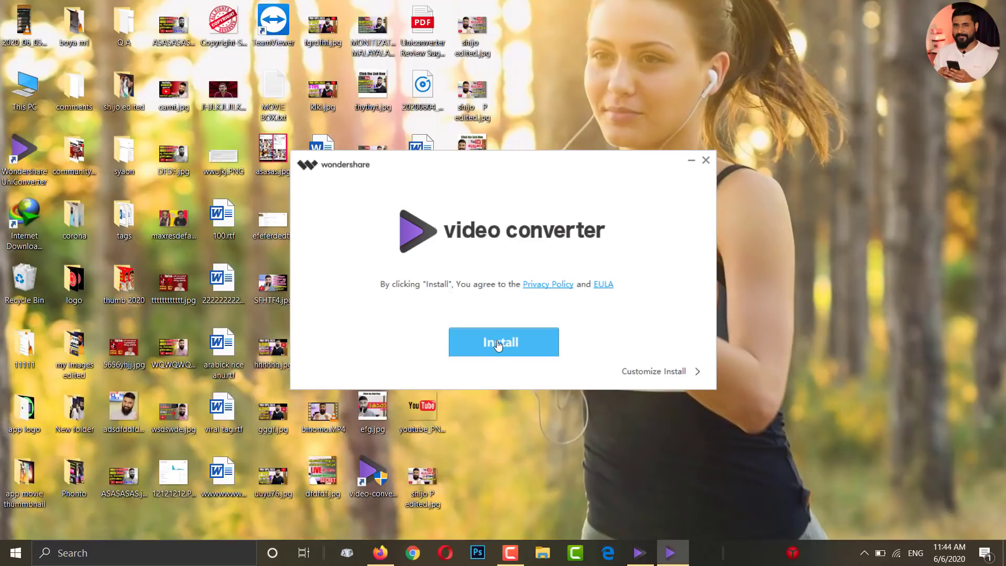
# Close the installer and launch UniConverter from its desktop shortcut
pyautogui.click(708, 162)
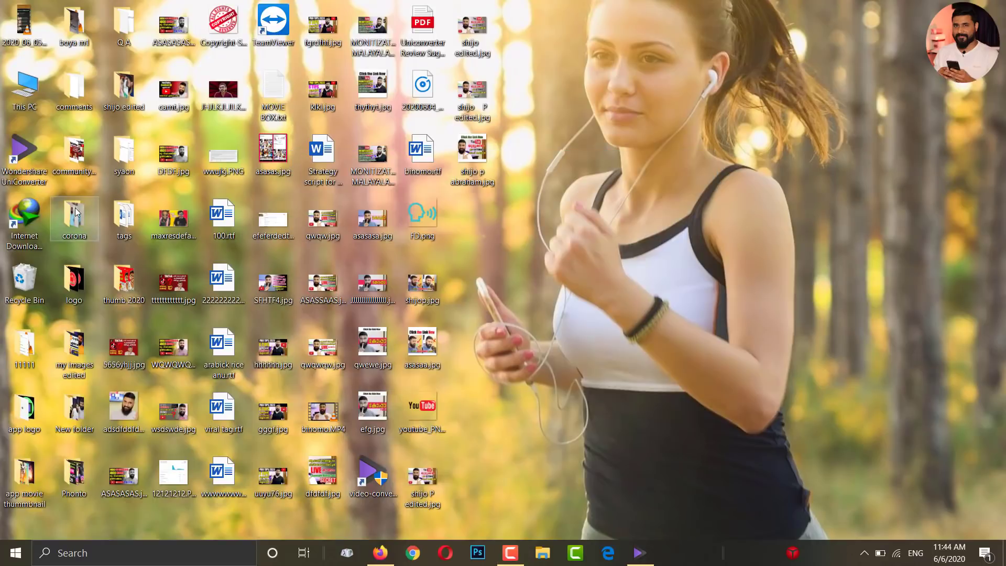
pyautogui.doubleClick(22, 168)
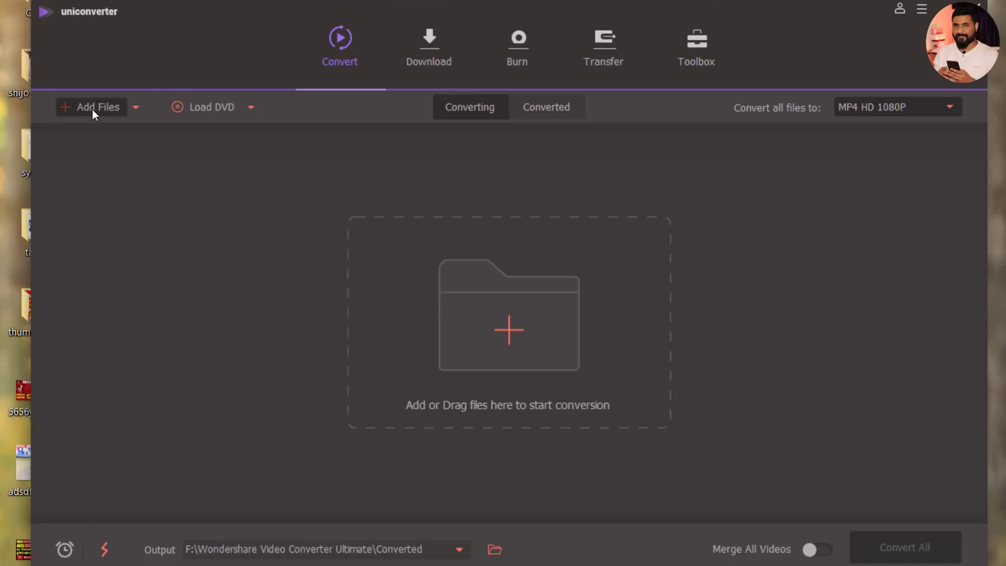
# Add MVI_7767.MP4 from G:\DCIM\100CANON to the Convert list
pyautogui.click(92, 109)
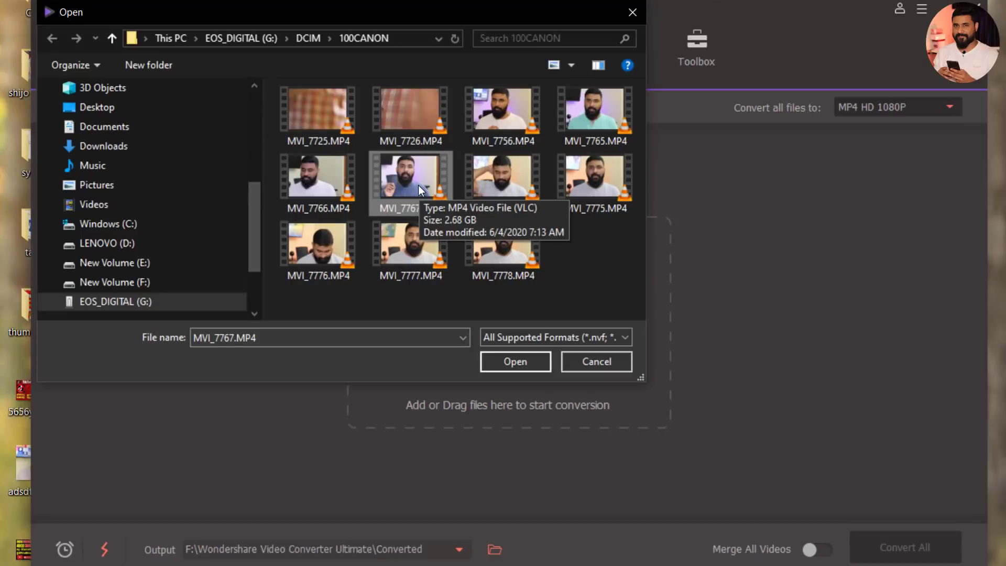
pyautogui.doubleClick(418, 184)
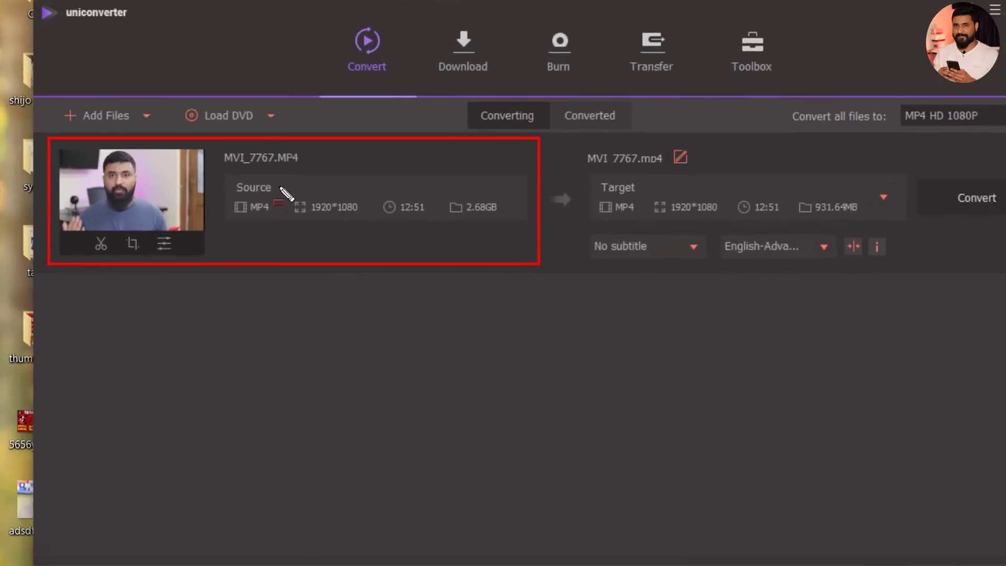
pyautogui.moveTo(257, 172); pyautogui.dragTo(331, 204)
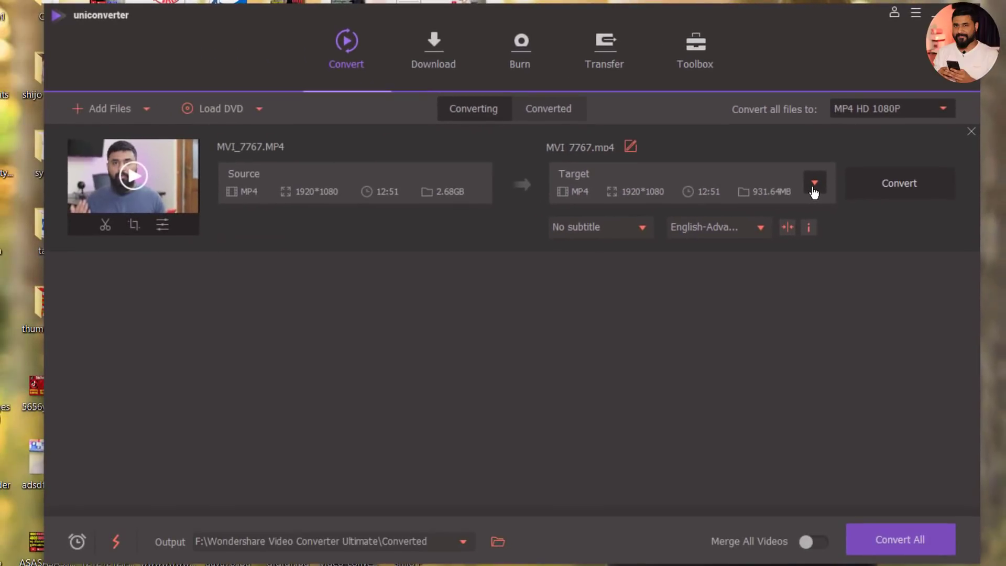
# Open the clip's target format list on the Video tab and view the HEVC MP4 presets
pyautogui.click(814, 184)
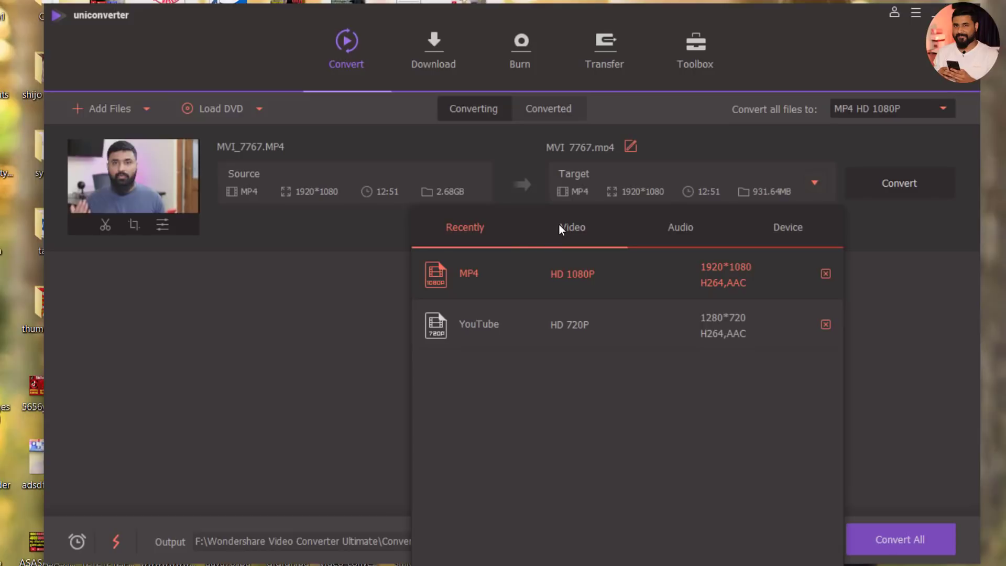
pyautogui.click(573, 230)
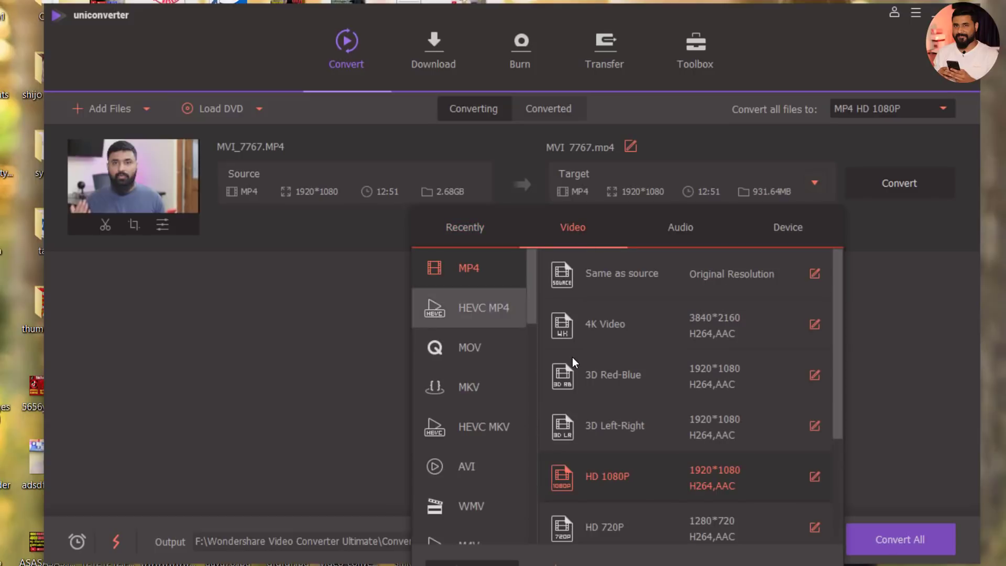
pyautogui.scroll(-3, 482, 317)
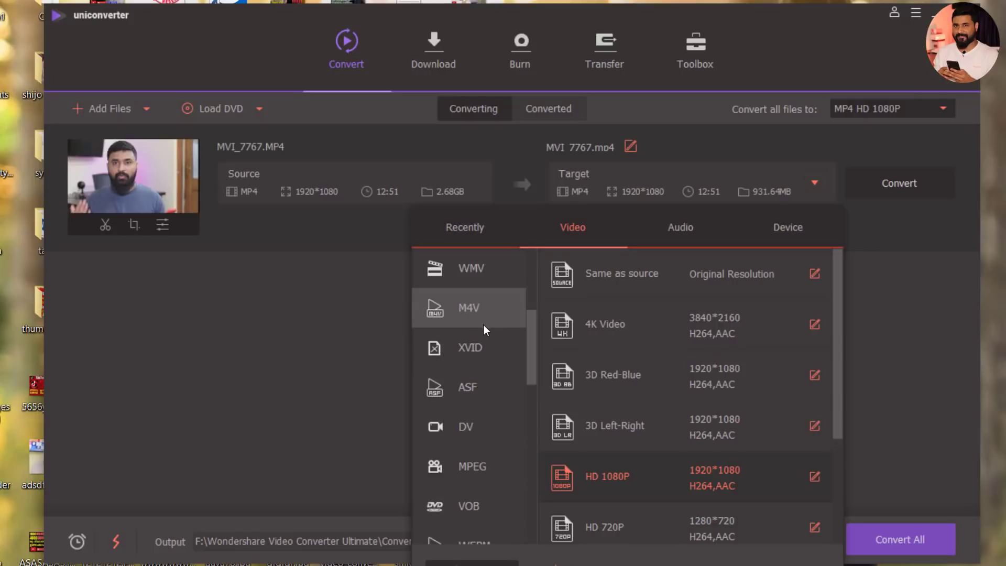
pyautogui.scroll(-5, 484, 325)
pyautogui.scroll(10, 492, 399)
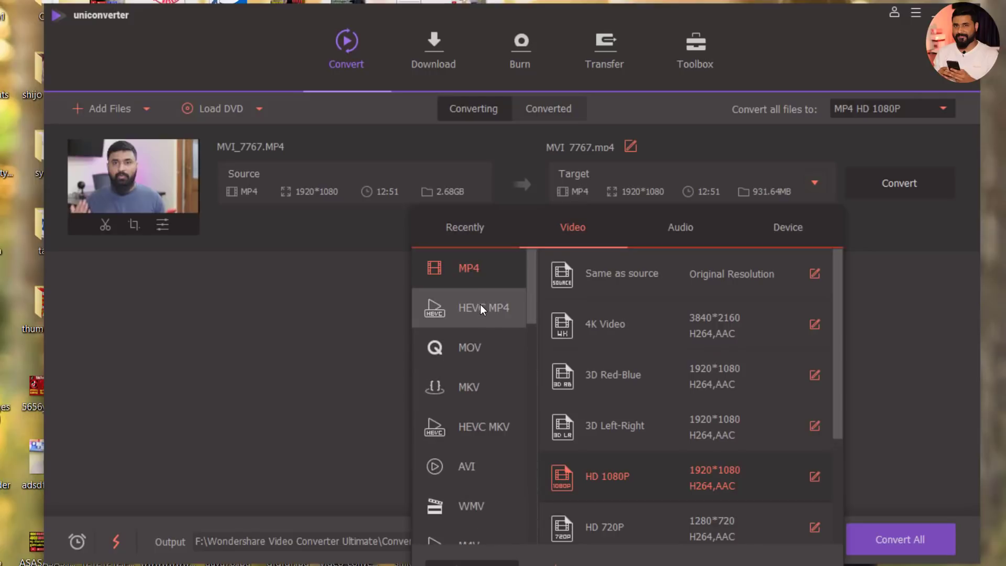
pyautogui.click(480, 308)
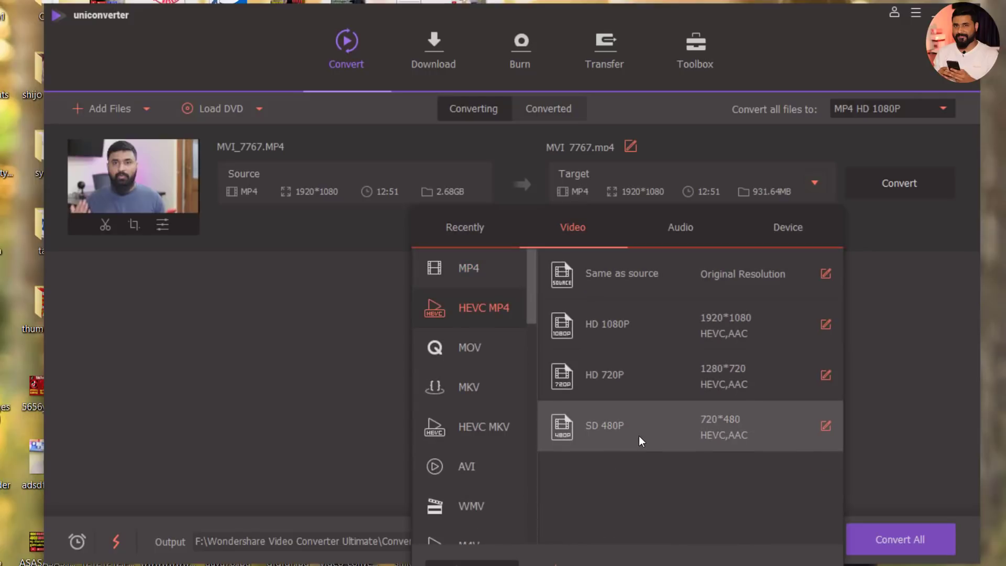
# Browse the 3GP, DIVX, OGV, Instagram, Vimeo and Facebook presets, ending on YouTube
pyautogui.scroll(-5, 498, 367)
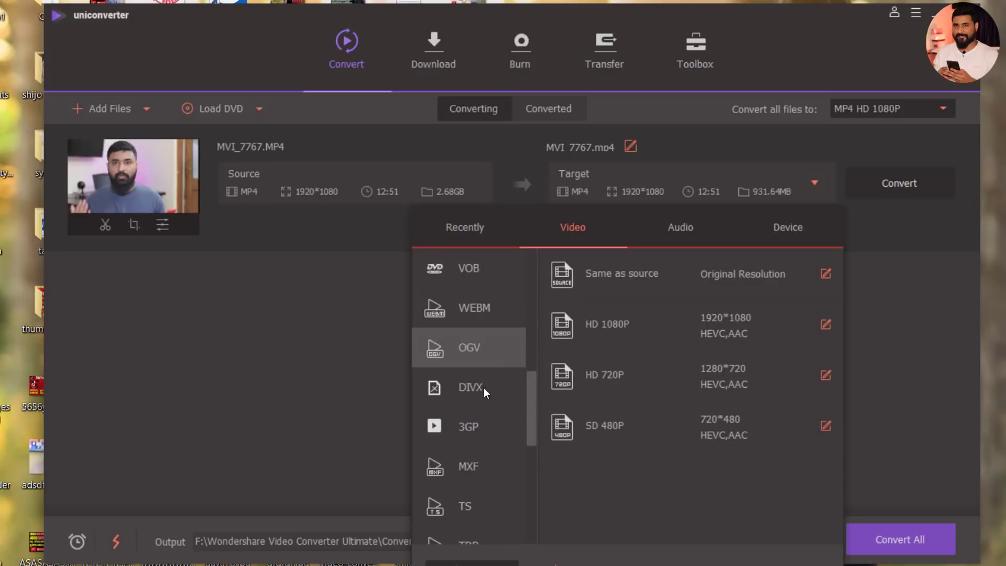
pyautogui.click(475, 420)
pyautogui.click(477, 384)
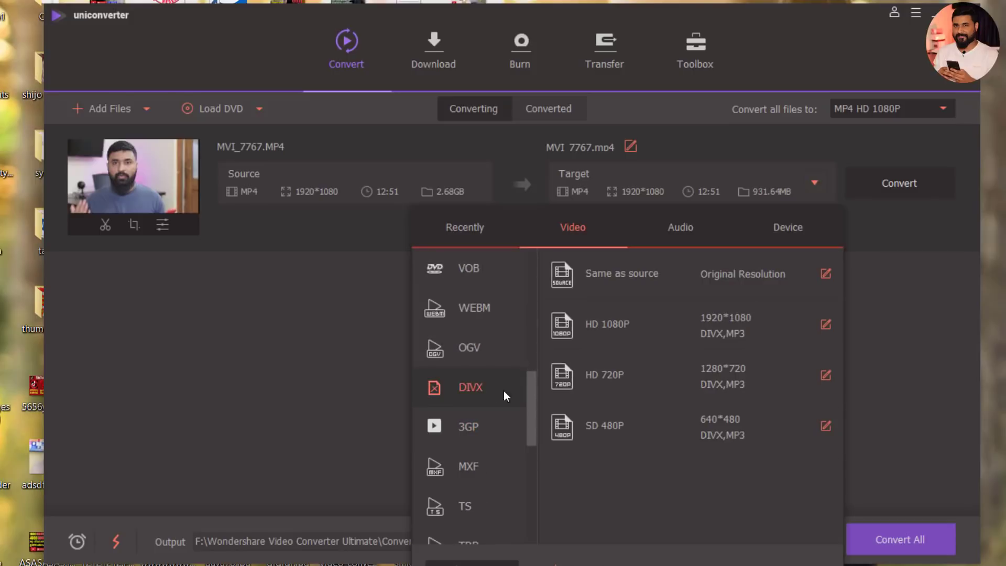
pyautogui.click(480, 347)
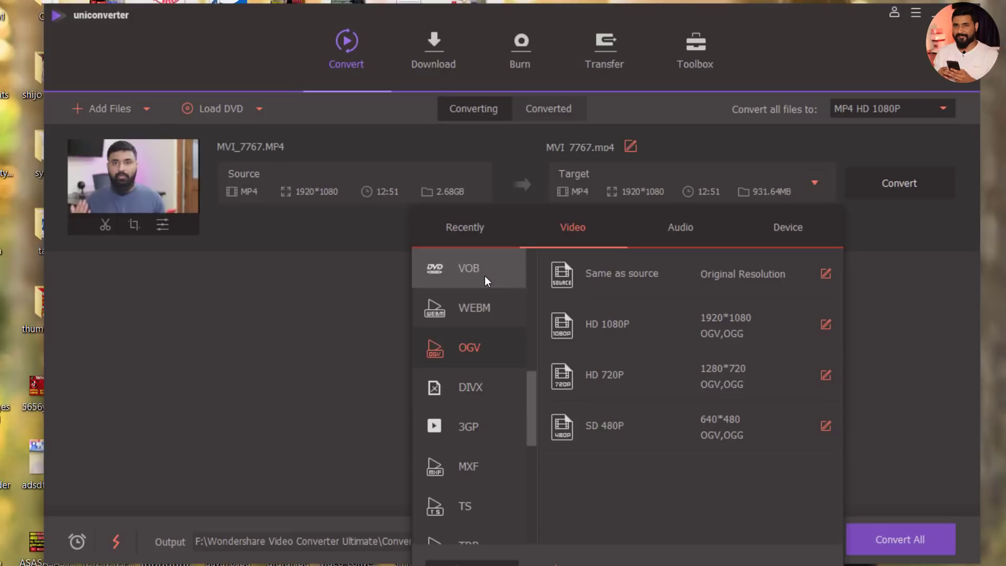
pyautogui.scroll(-5, 484, 314)
pyautogui.click(483, 366)
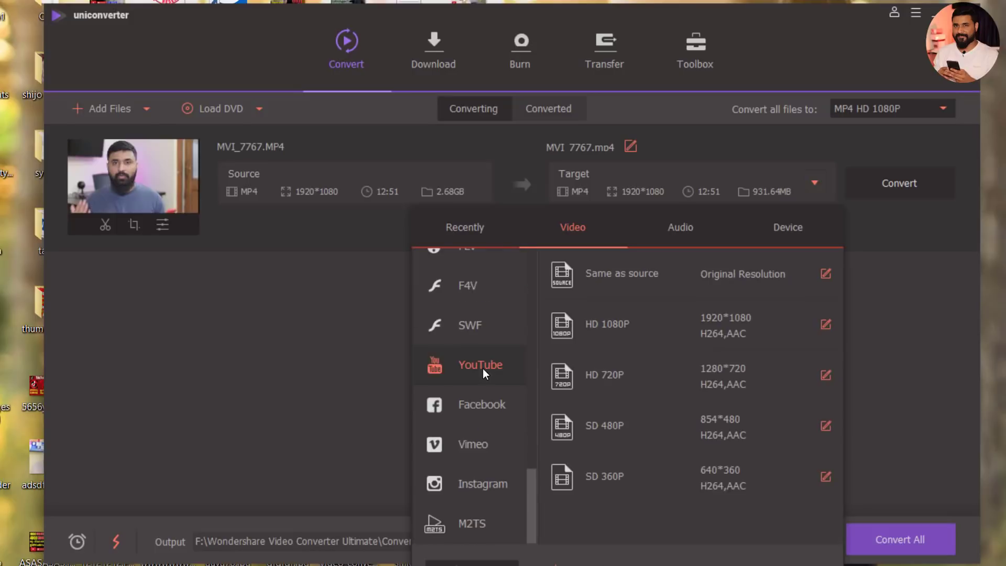
pyautogui.click(482, 480)
pyautogui.click(472, 443)
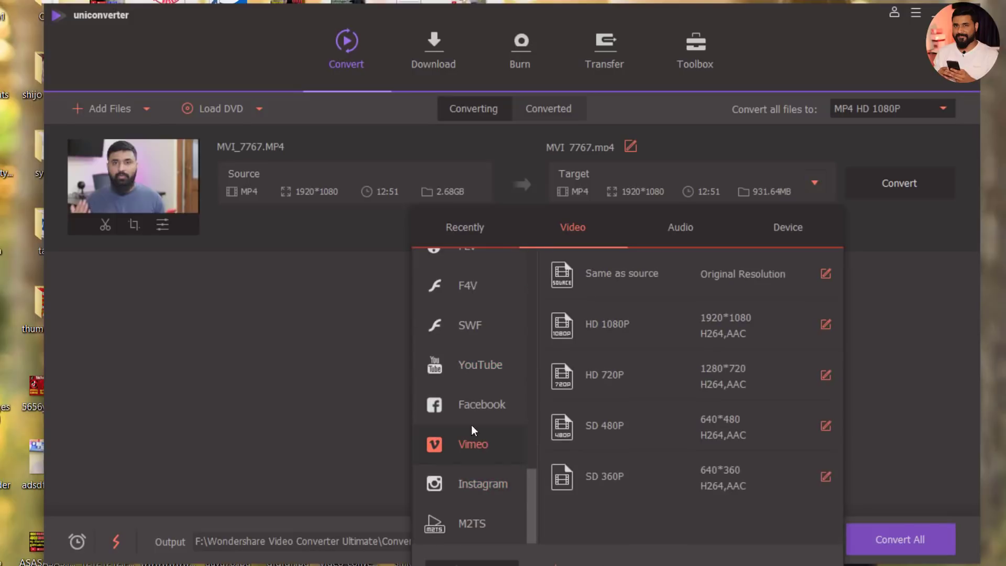
pyautogui.click(473, 414)
pyautogui.click(480, 373)
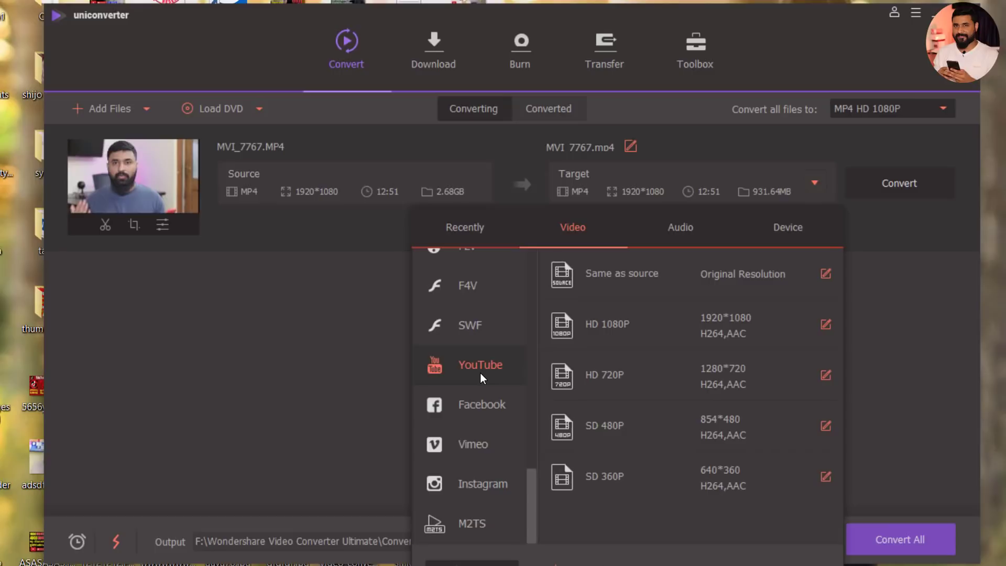
# Preview the audio output formats WAV and WMA, ending on MP3
pyautogui.click(688, 226)
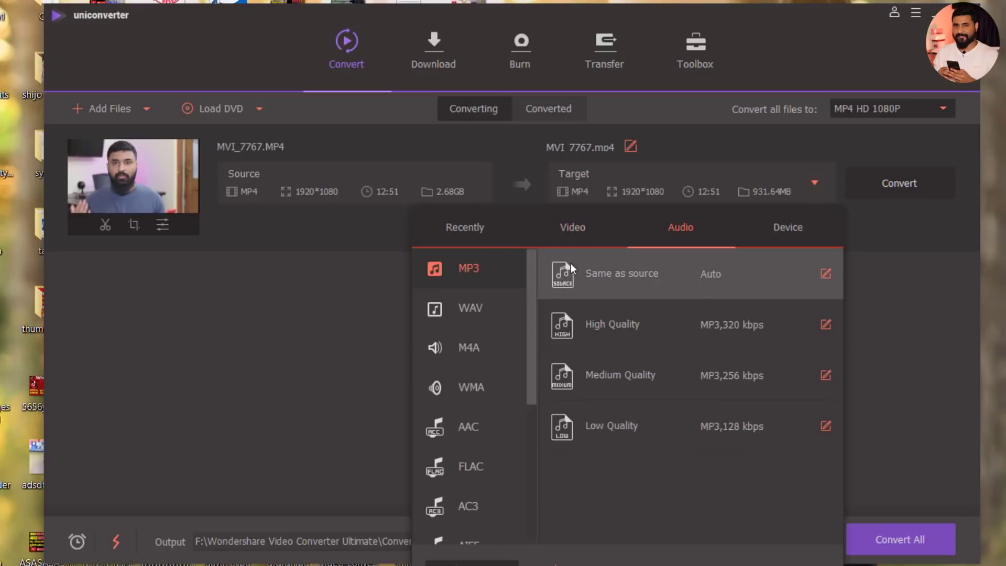
pyautogui.click(477, 308)
pyautogui.click(471, 390)
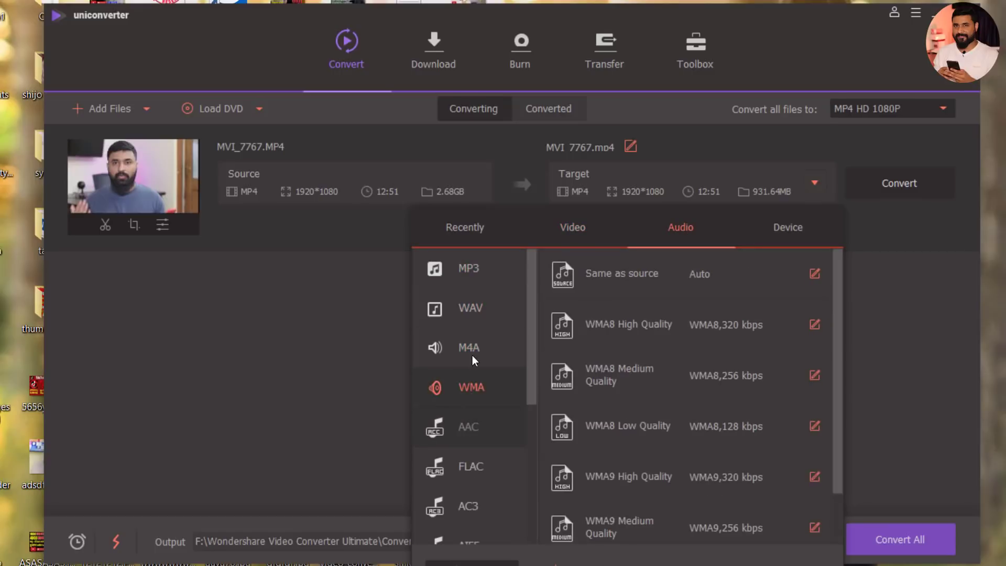
pyautogui.click(472, 269)
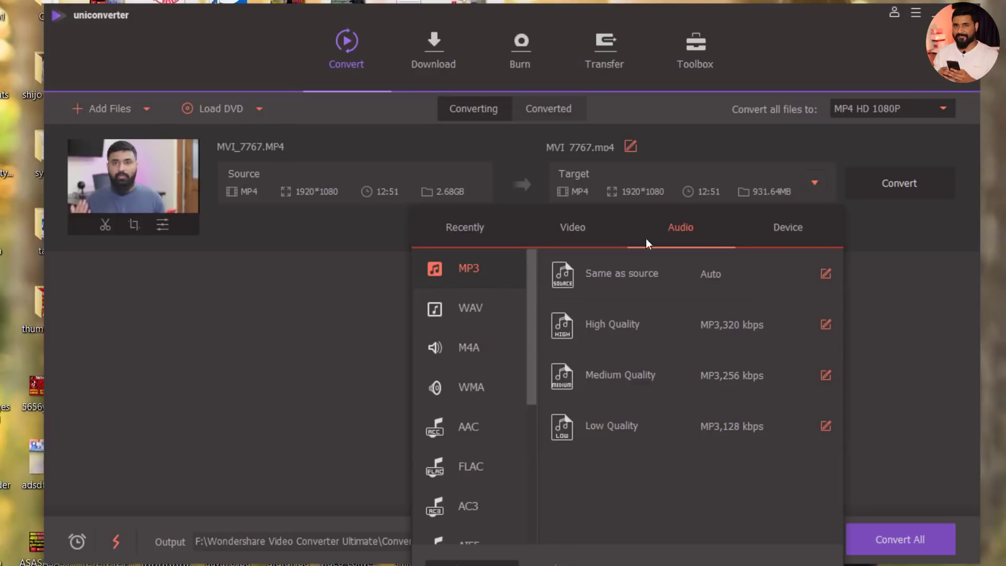
# Browse the device presets for Android, Samsung, Apple, Huawei, HTC, LG and Google
pyautogui.click(790, 231)
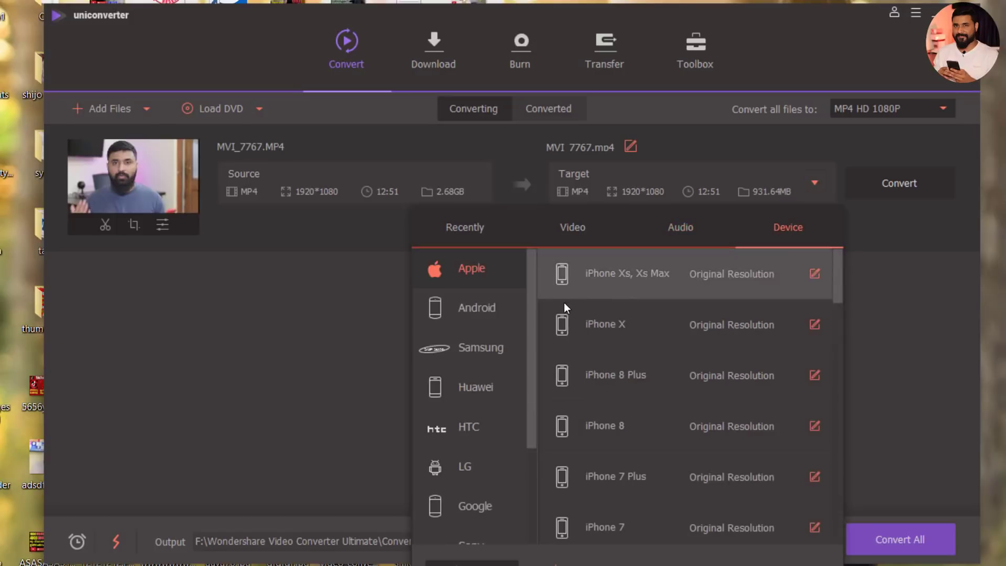
pyautogui.click(466, 304)
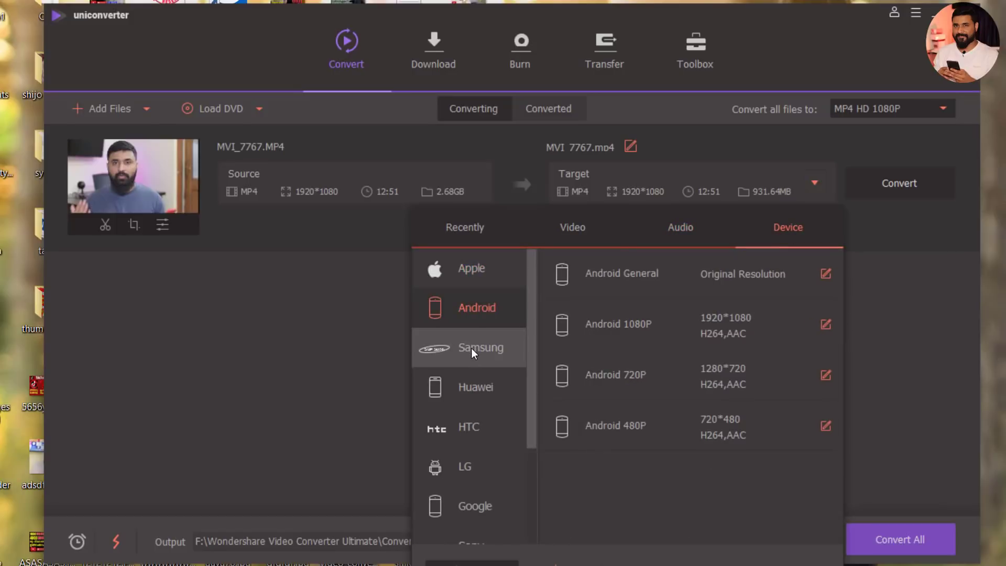
pyautogui.click(471, 348)
pyautogui.click(471, 285)
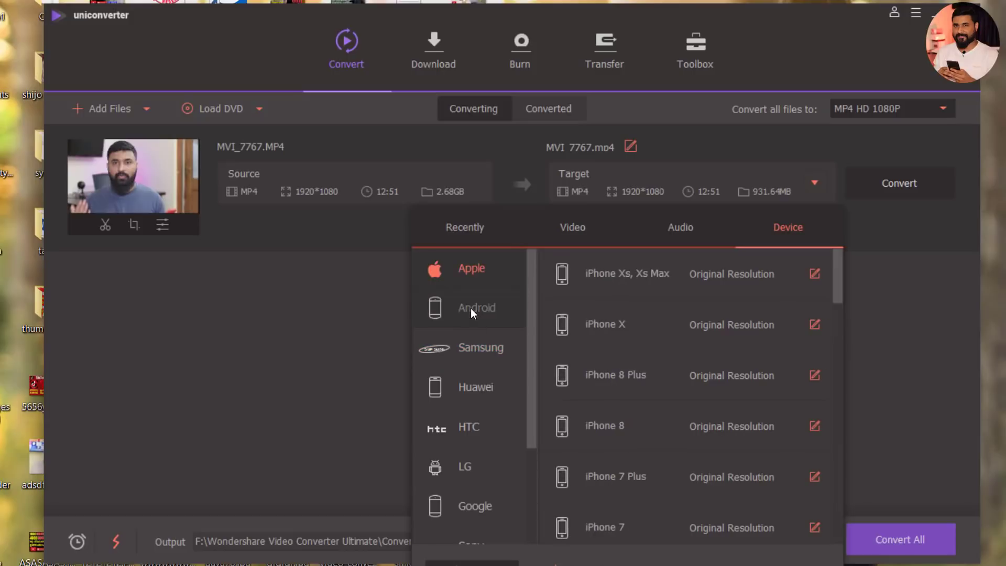
pyautogui.click(470, 308)
pyautogui.click(476, 352)
pyautogui.click(479, 391)
pyautogui.click(476, 425)
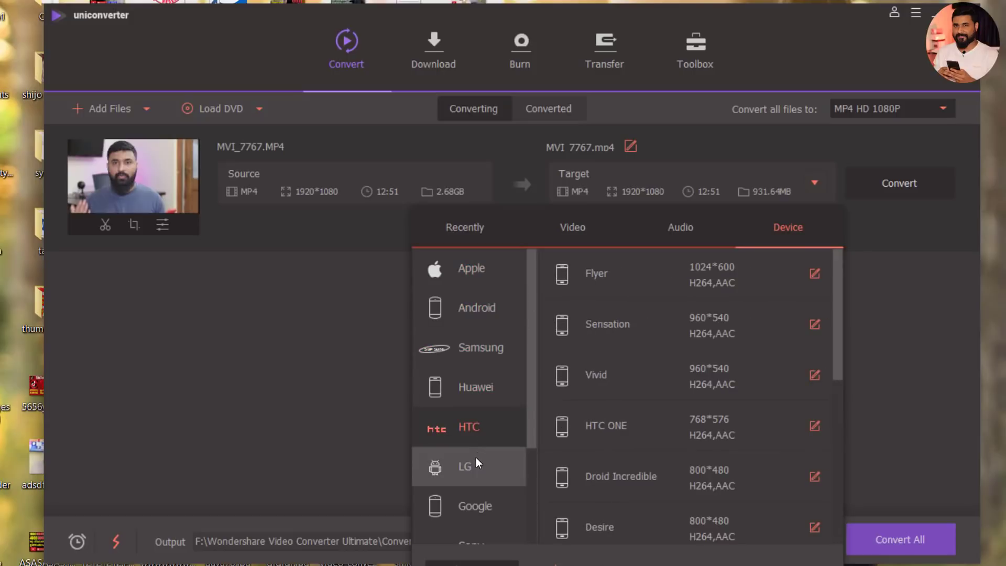
pyautogui.click(476, 463)
pyautogui.click(476, 504)
# Recheck the Android, Huawei and Samsung device presets, ending on Apple iPhone
pyautogui.scroll(-3, 524, 414)
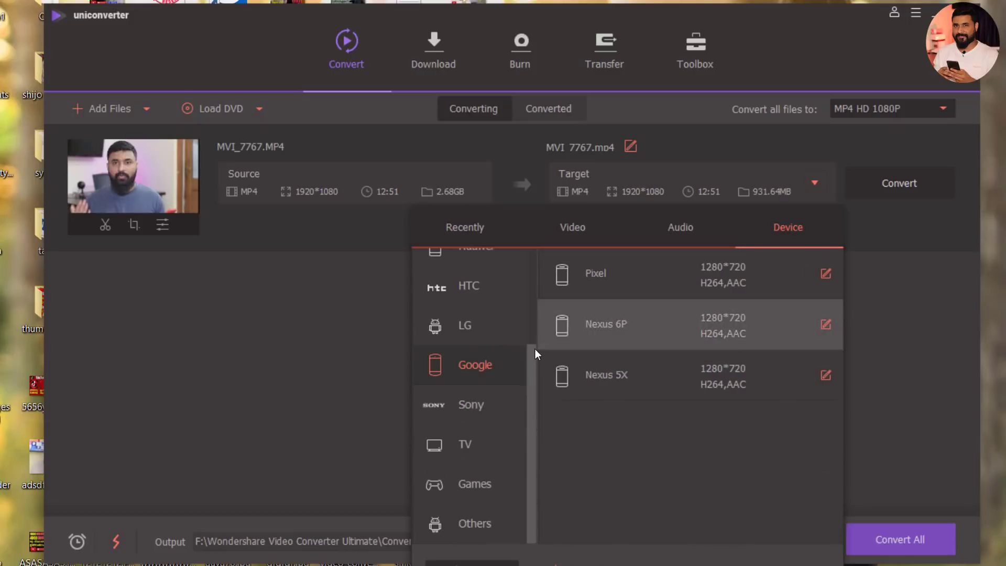
pyautogui.scroll(3, 524, 340)
pyautogui.click(474, 308)
pyautogui.click(461, 385)
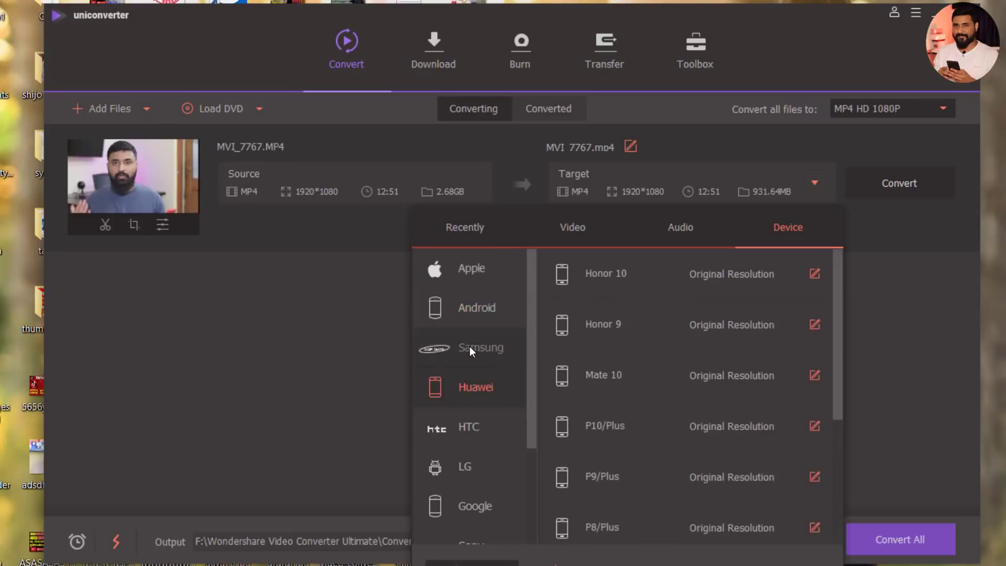
pyautogui.click(470, 347)
pyautogui.click(476, 307)
pyautogui.click(478, 270)
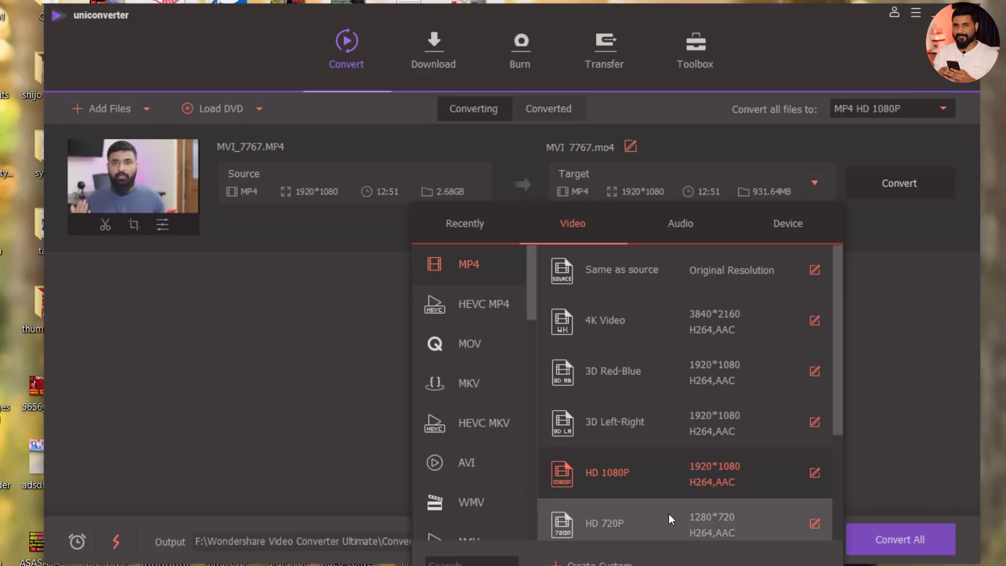
# Try the MP4 SD 480P target (241.74MB), then switch back to MP4 HD 1080P
pyautogui.scroll(-3, 644, 458)
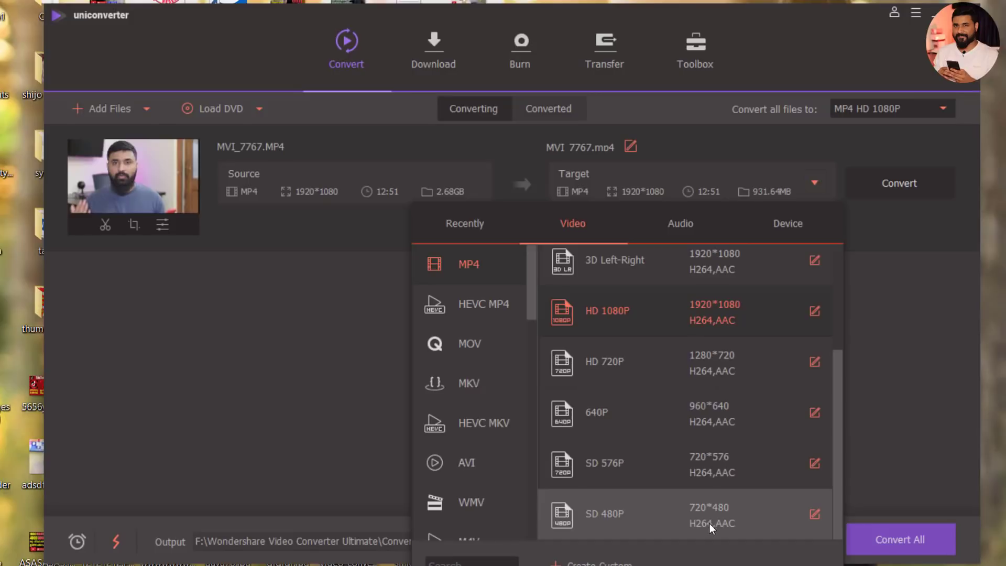
pyautogui.click(612, 515)
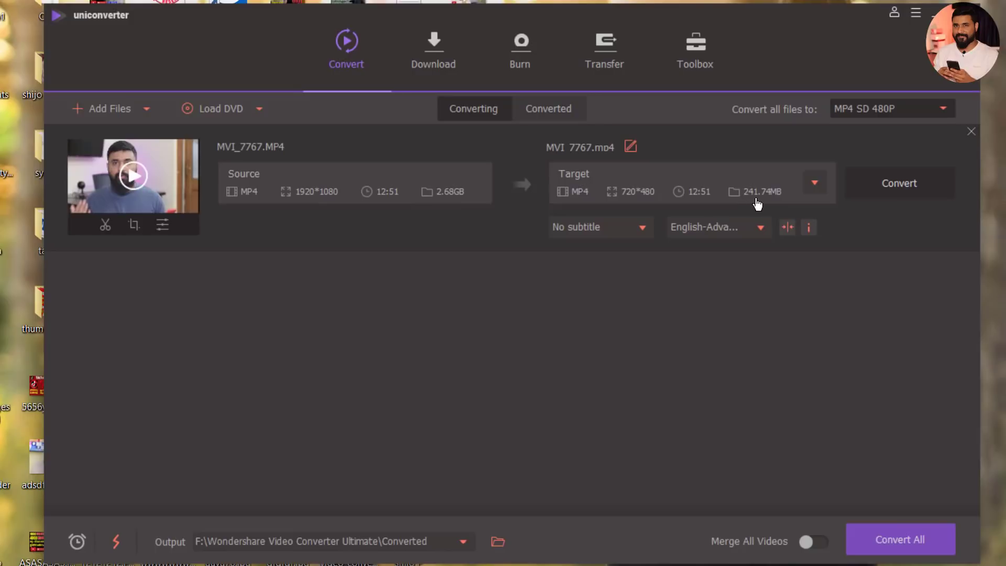
pyautogui.click(816, 183)
pyautogui.scroll(3, 627, 430)
pyautogui.scroll(-3, 634, 431)
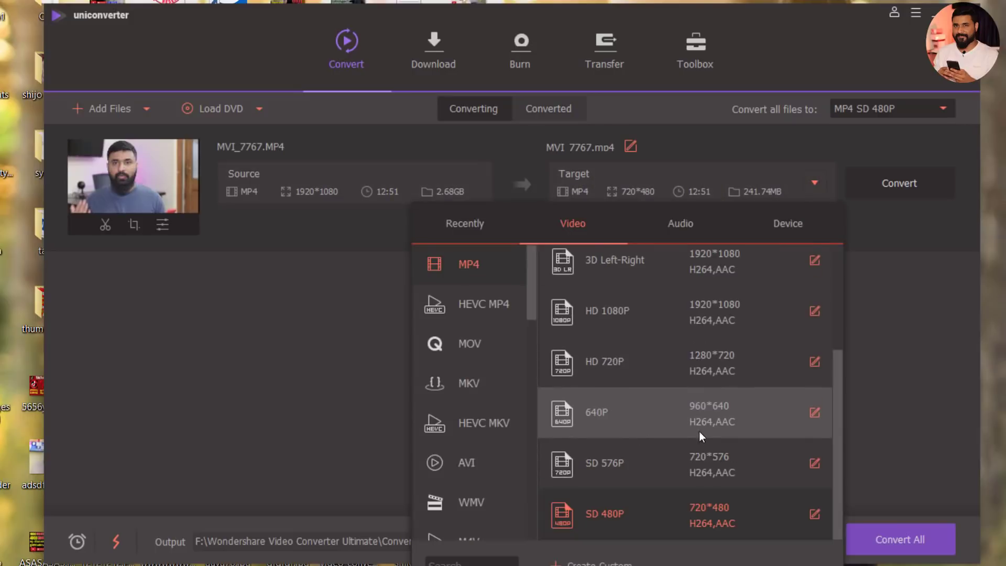
pyautogui.scroll(3, 661, 388)
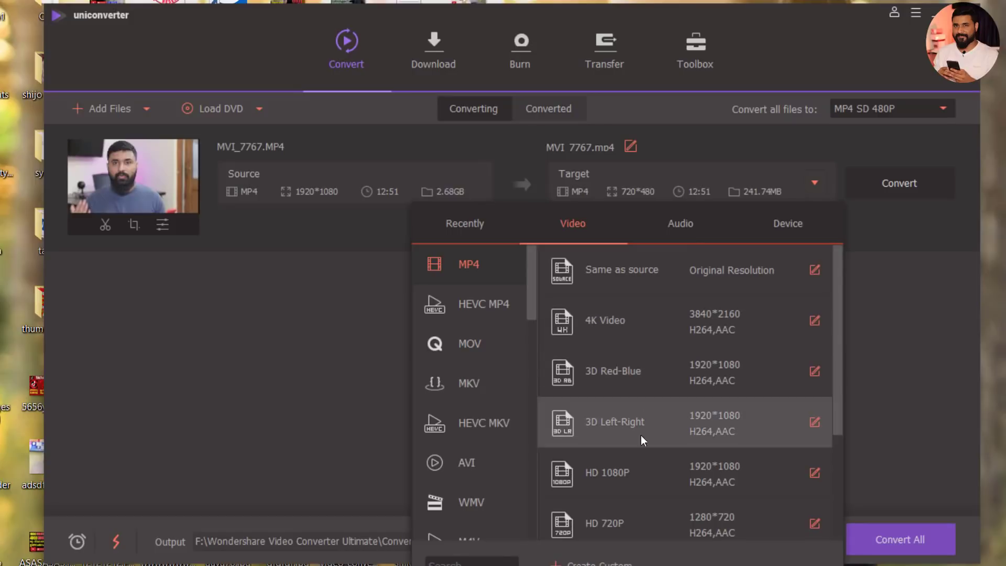
pyautogui.click(630, 470)
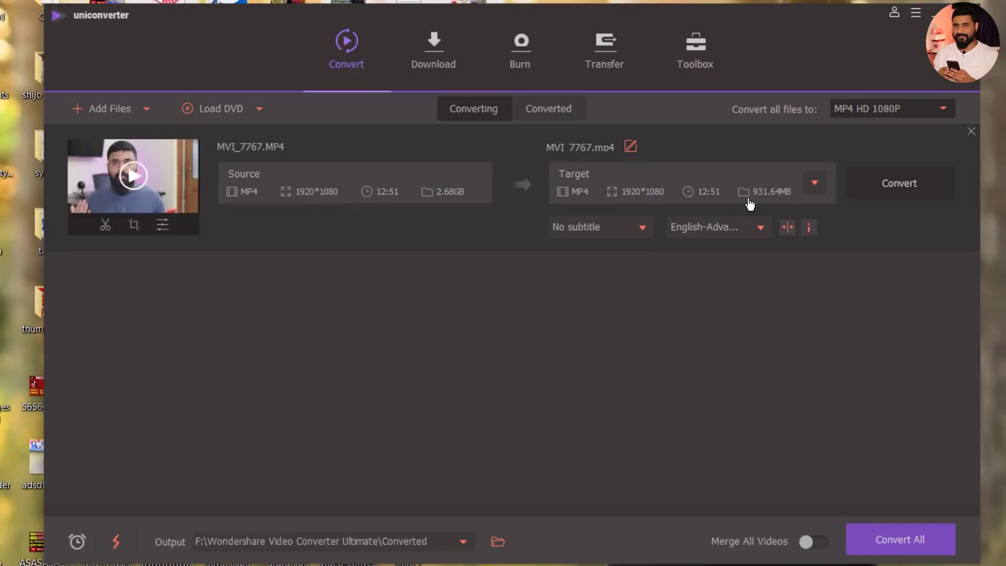
# Convert MVI_7767.MP4 to MP4 HD 720P and confirm it in the Converted list
pyautogui.click(815, 182)
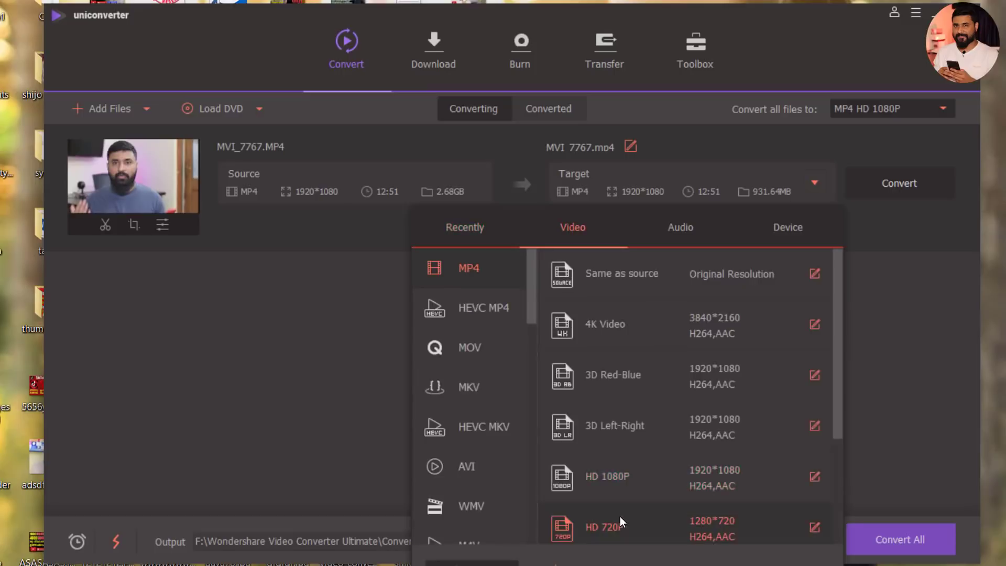
pyautogui.click(621, 517)
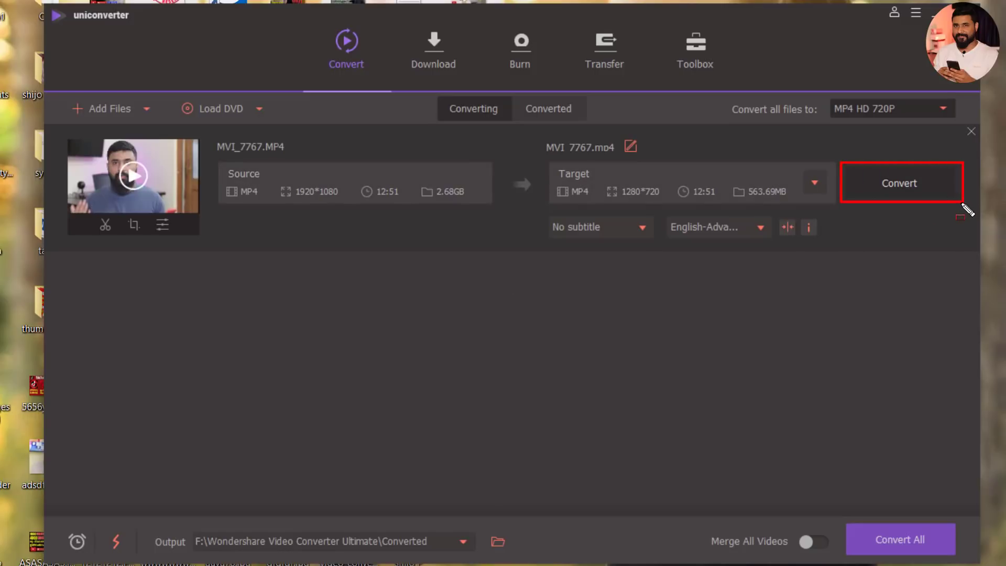
pyautogui.click(929, 189)
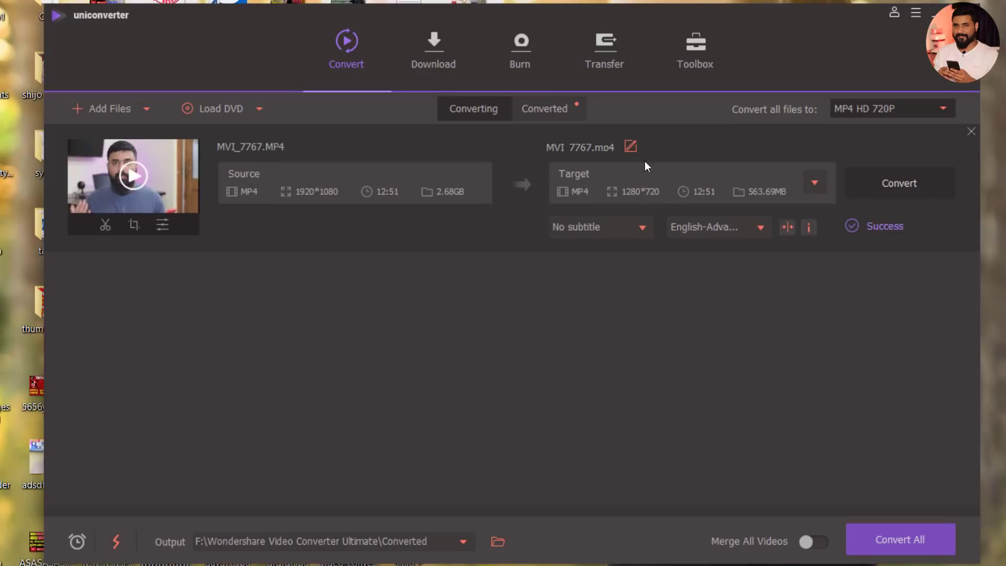
pyautogui.click(559, 110)
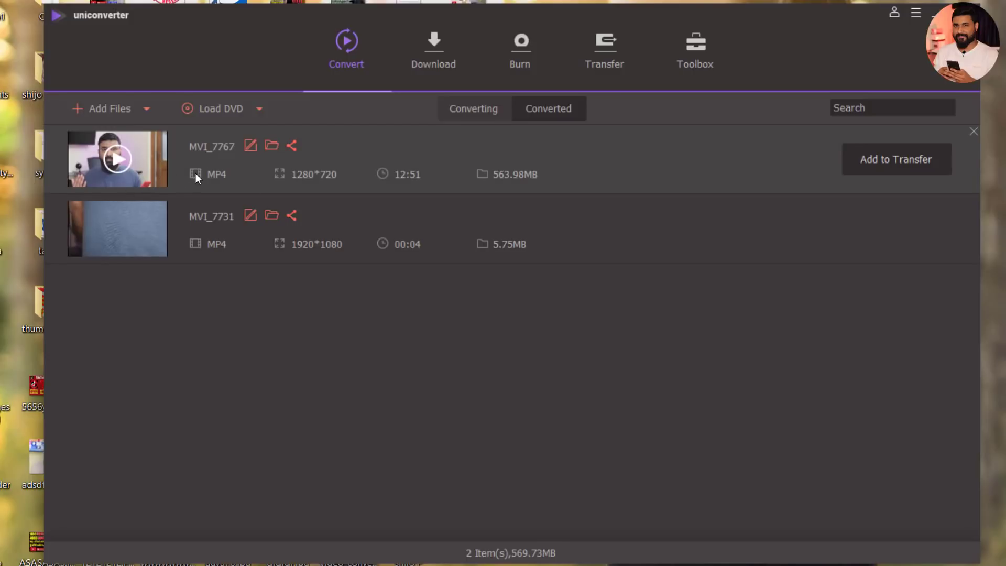
pyautogui.click(474, 109)
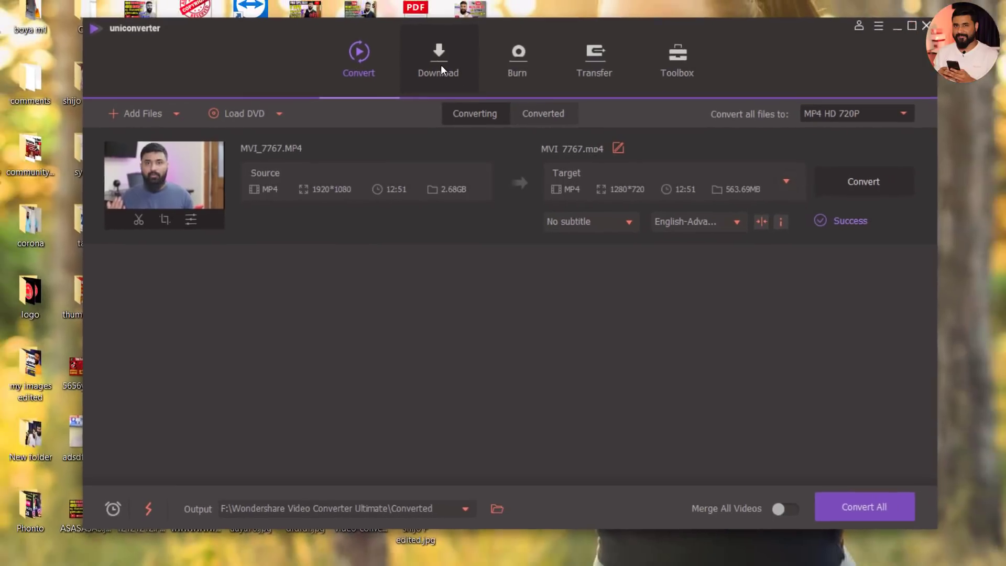
# Download the Facebook video from its copied link, pause it partway, then go to Burn
pyautogui.click(440, 63)
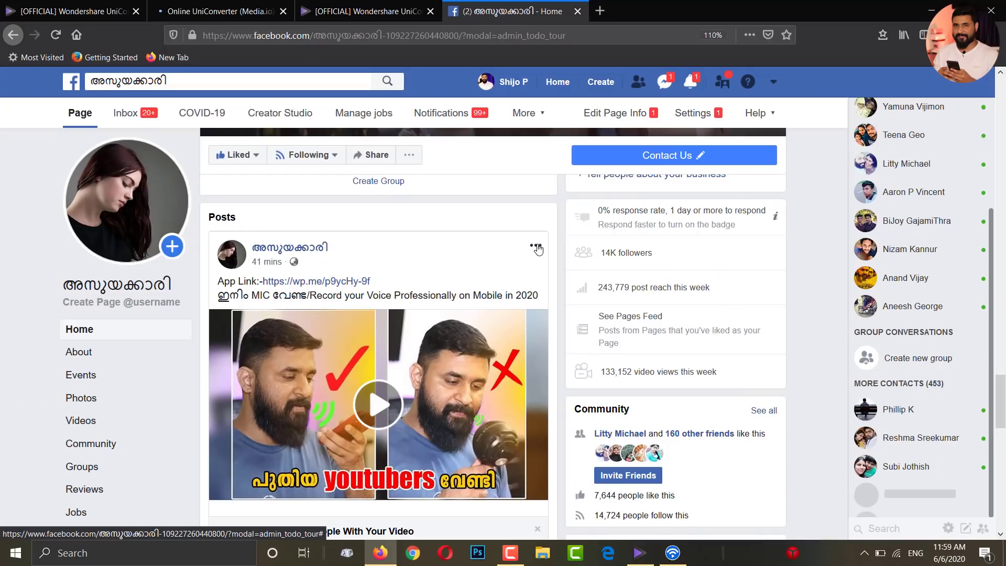
pyautogui.click(537, 248)
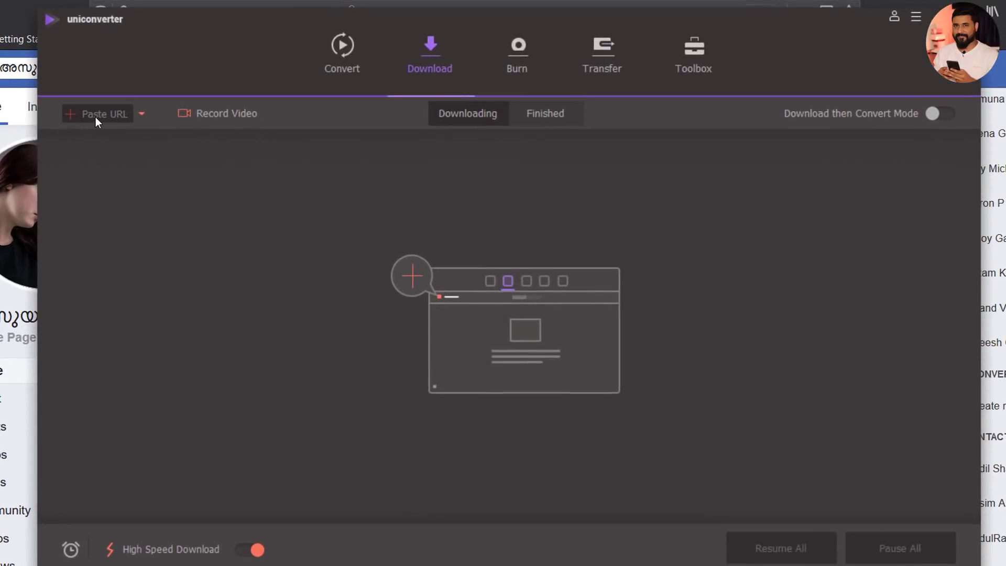
pyautogui.click(99, 114)
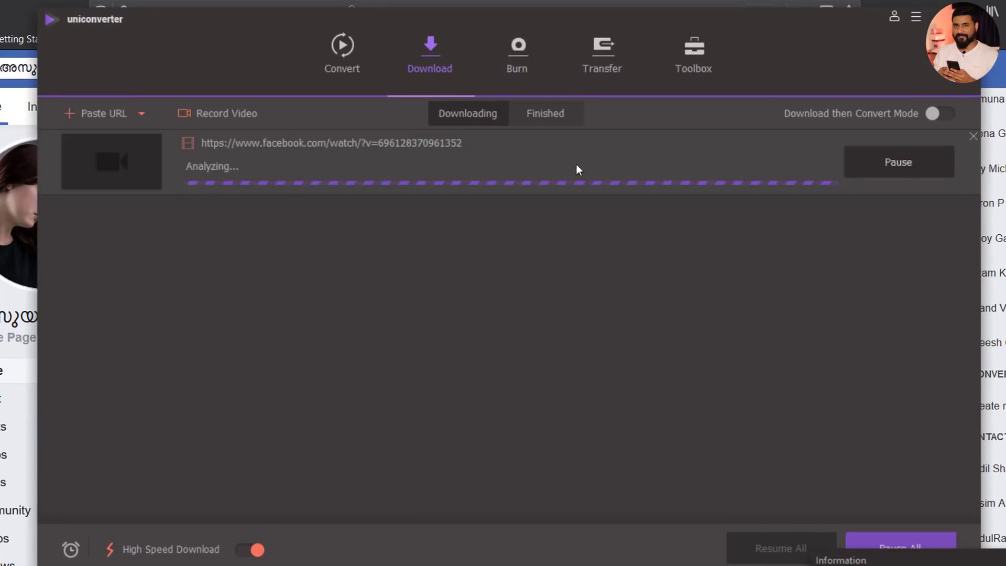
pyautogui.click(879, 162)
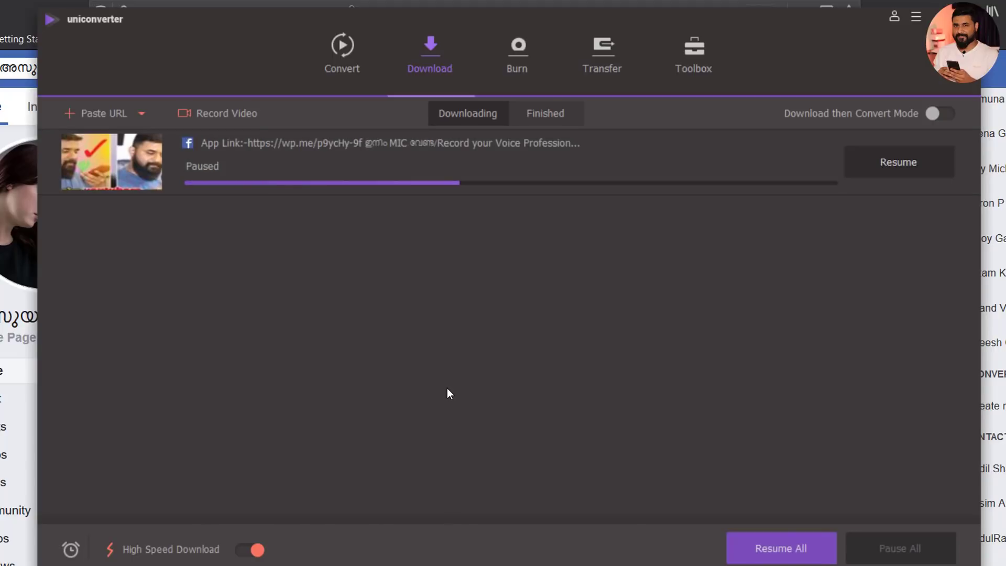
pyautogui.click(520, 59)
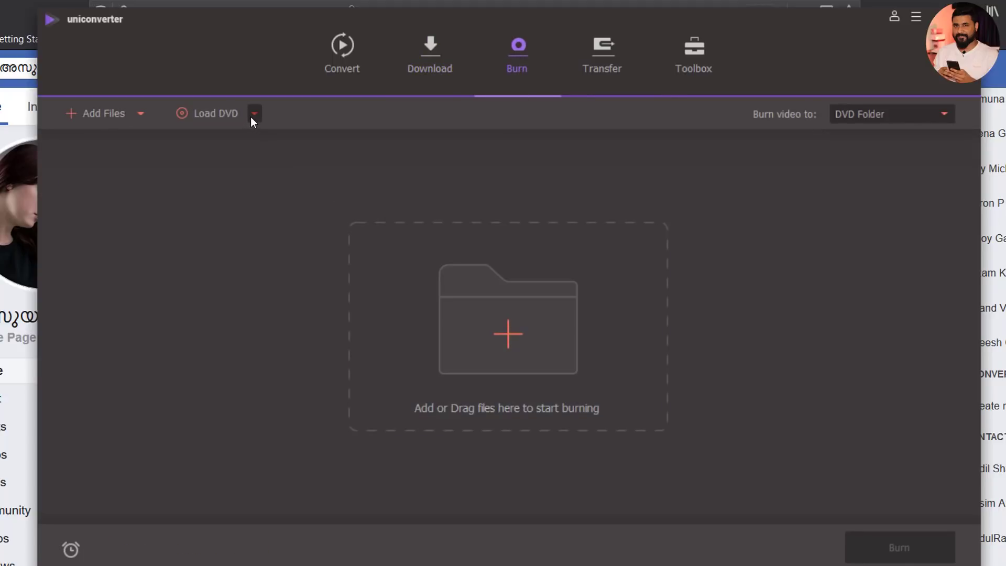
# Check the Load DVD source options and cancel the Open dialog
pyautogui.click(251, 117)
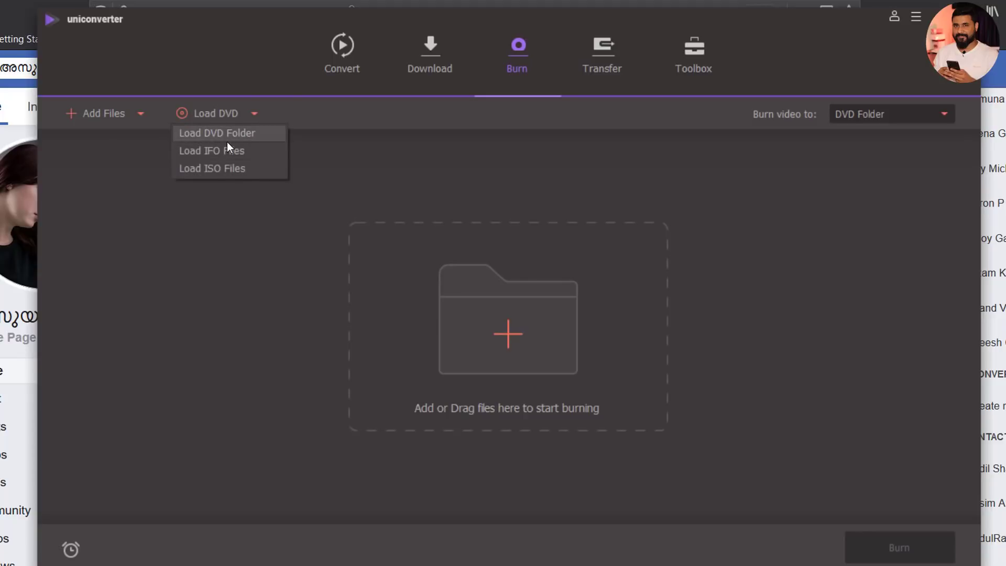
pyautogui.click(498, 340)
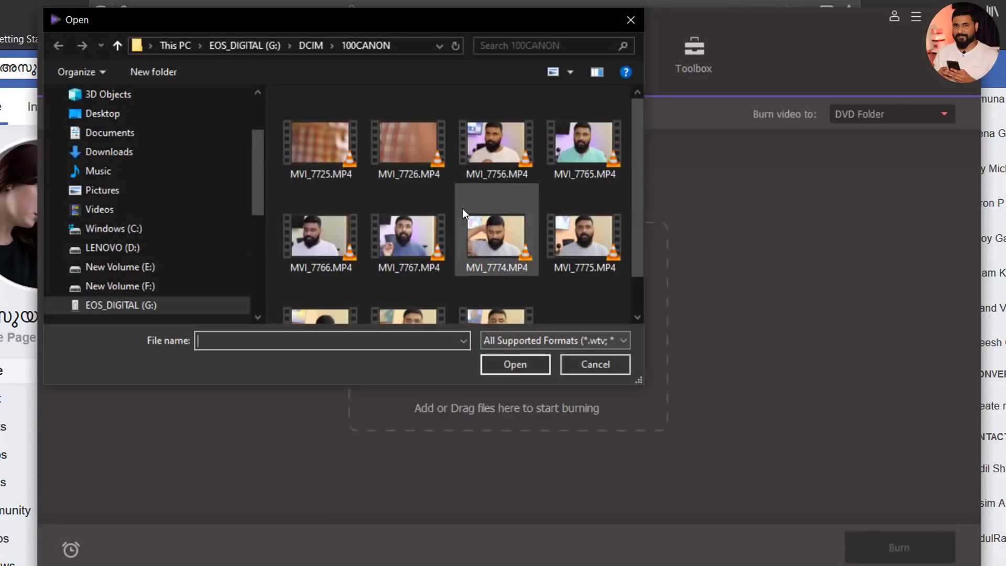
pyautogui.click(572, 366)
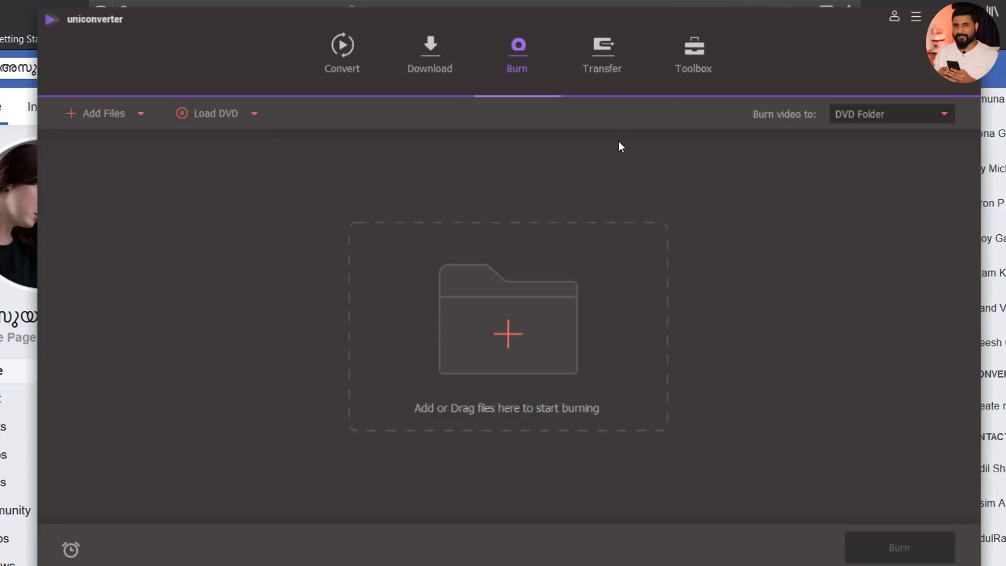
# On Transfer, try adding MVI_7767.MP4, cancel, and check the G:\ device list
pyautogui.click(603, 61)
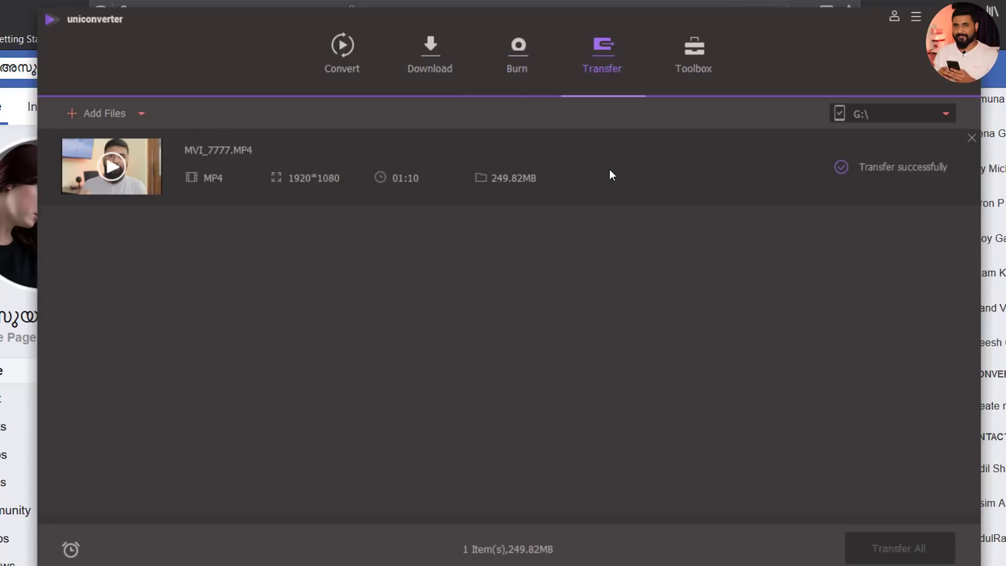
pyautogui.click(99, 114)
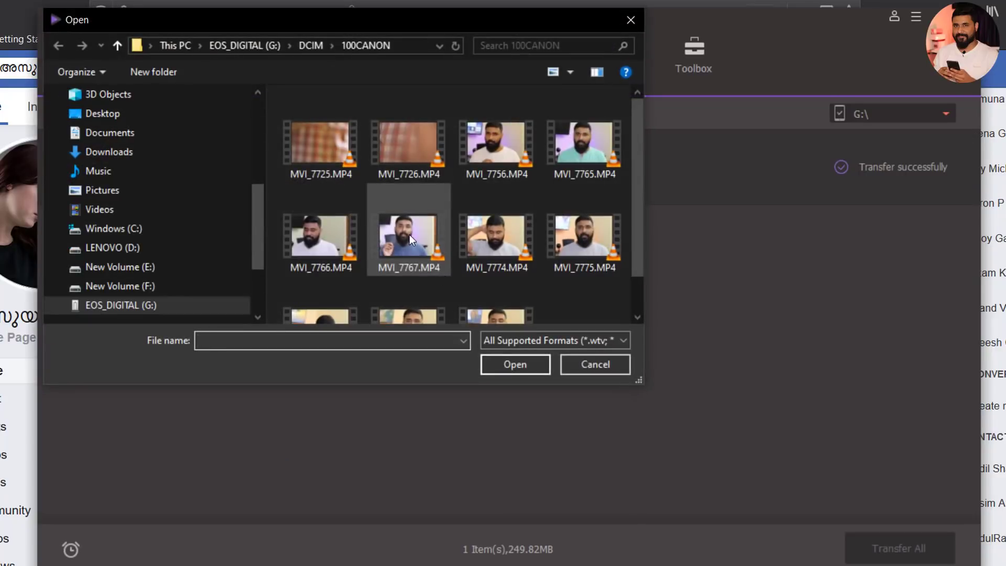
pyautogui.click(410, 234)
pyautogui.click(596, 365)
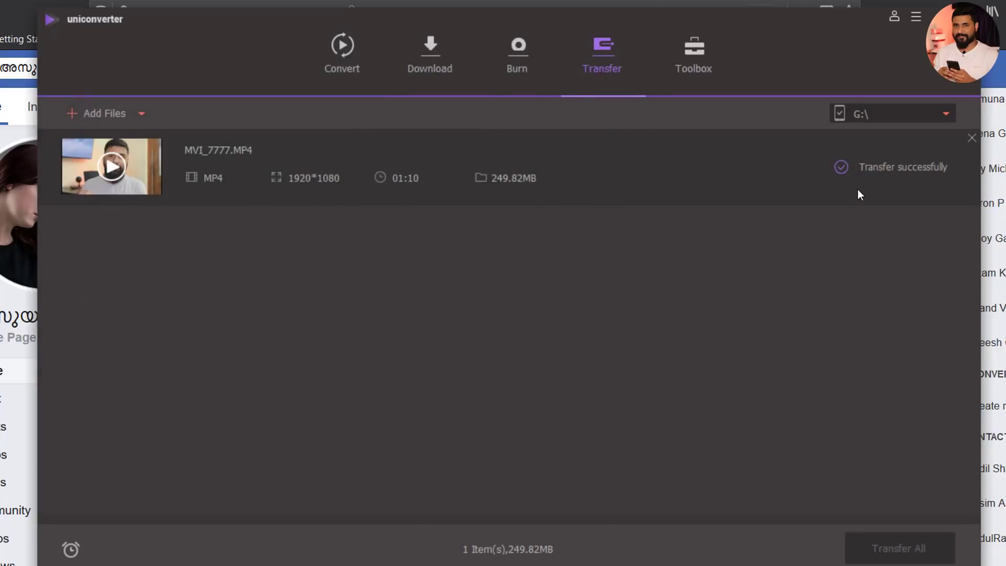
pyautogui.click(945, 119)
pyautogui.click(923, 137)
# Switch to the Toolbox to look over its extra tools
pyautogui.click(694, 69)
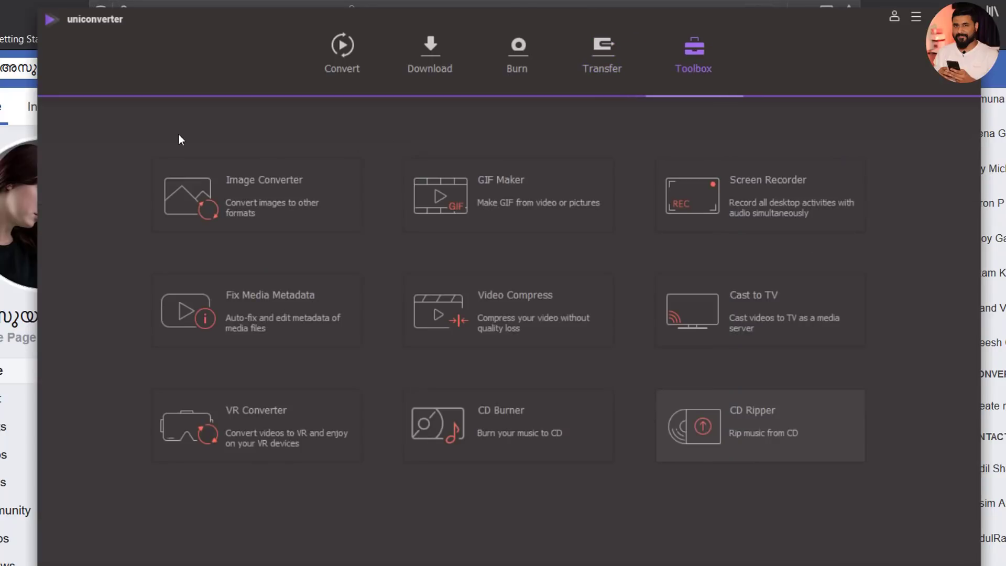
pyautogui.moveTo(109, 138); pyautogui.dragTo(910, 500)
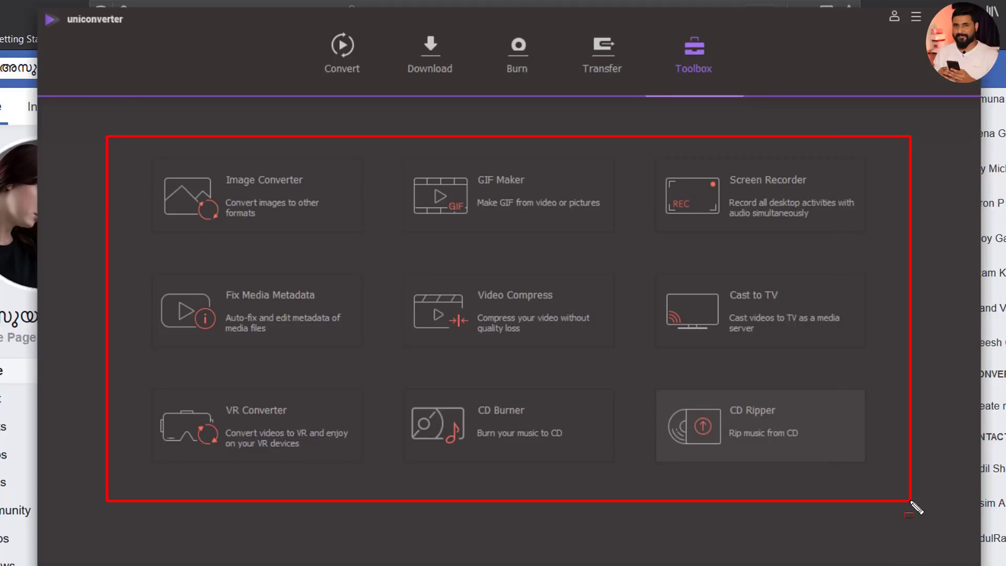
pyautogui.press('Escape')
# Convert IMG_7745.JPG to JPG with Image Converter, then open GIF Maker
pyautogui.click(259, 204)
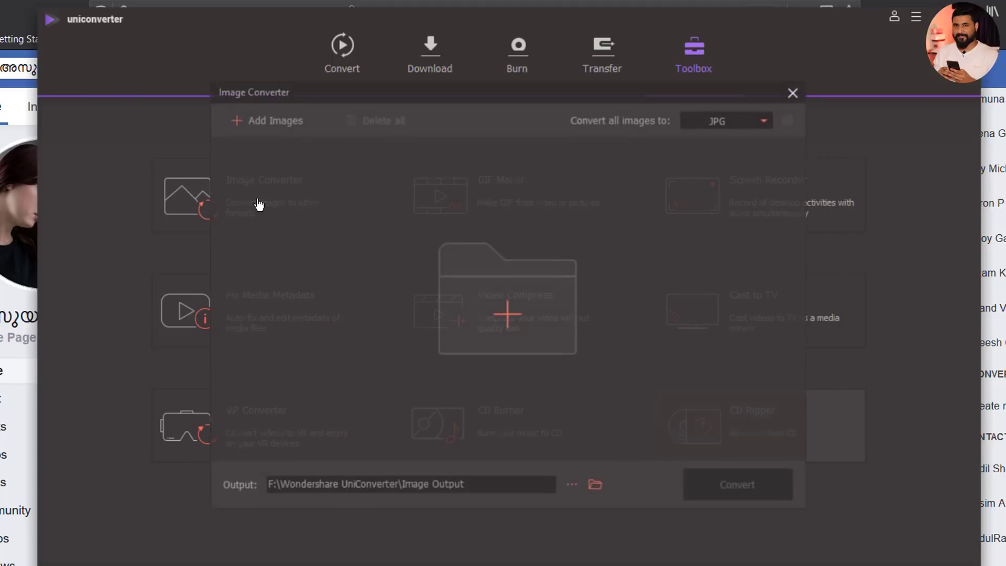
pyautogui.click(483, 307)
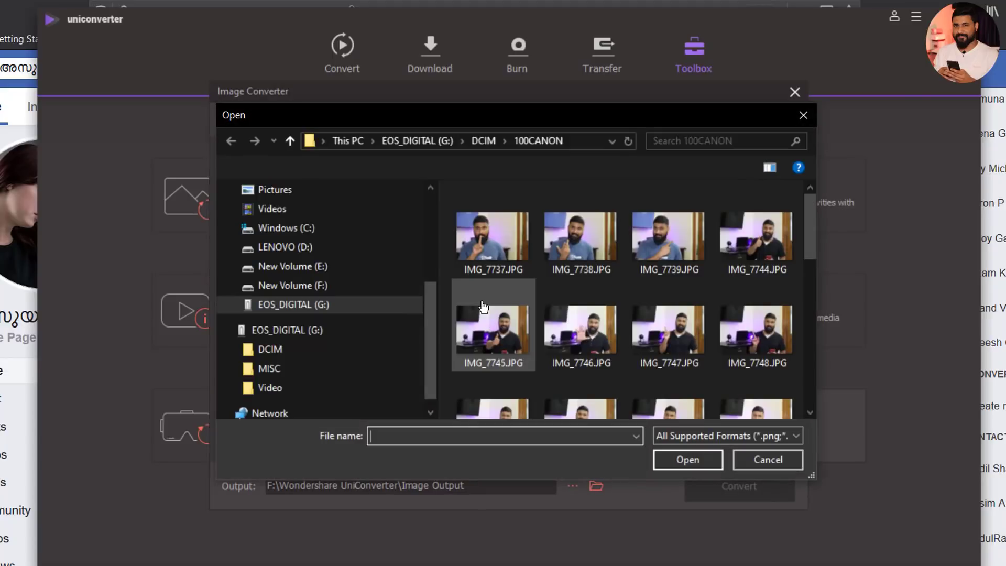
pyautogui.doubleClick(484, 300)
pyautogui.click(754, 120)
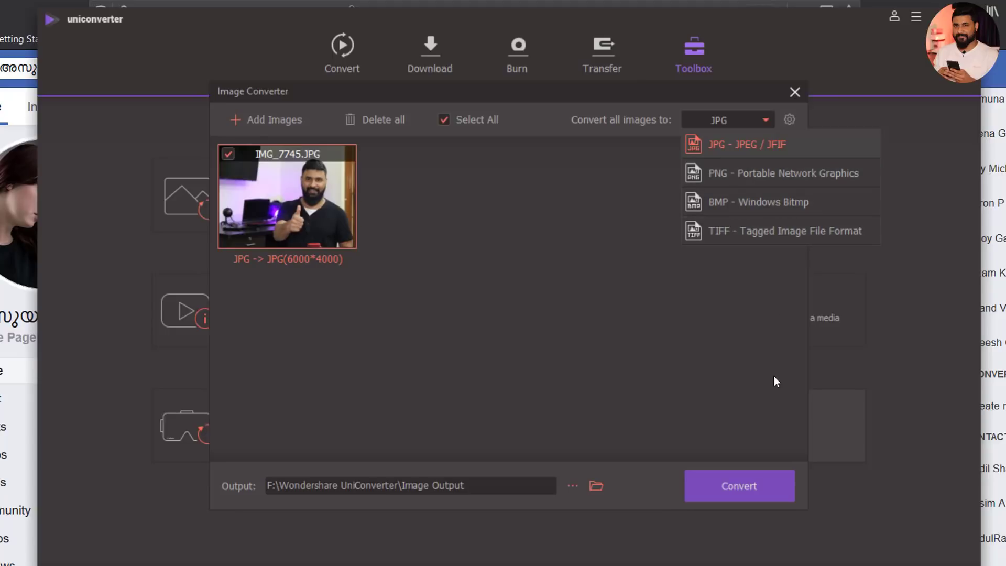
pyautogui.click(735, 472)
pyautogui.click(316, 214)
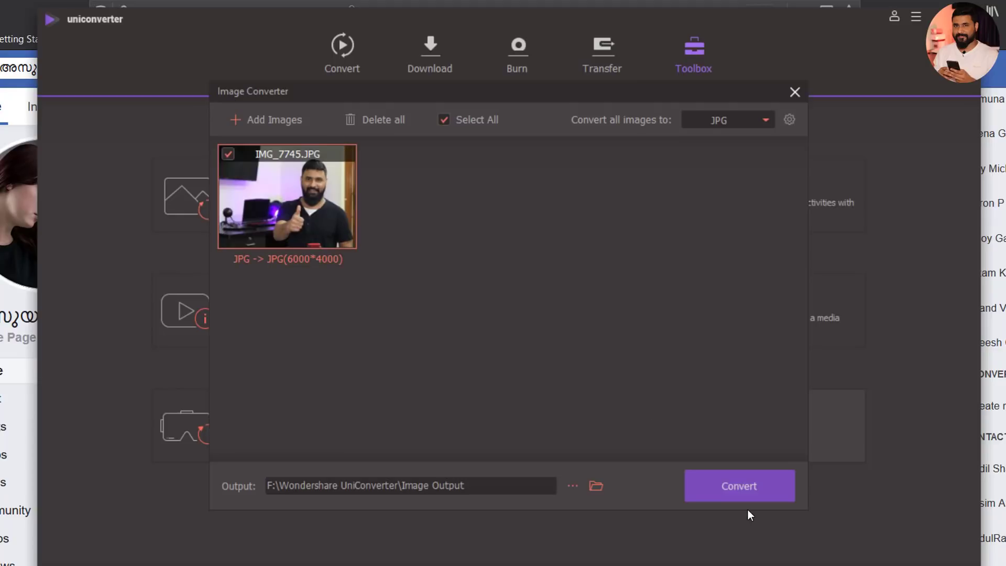
pyautogui.click(746, 495)
pyautogui.click(547, 208)
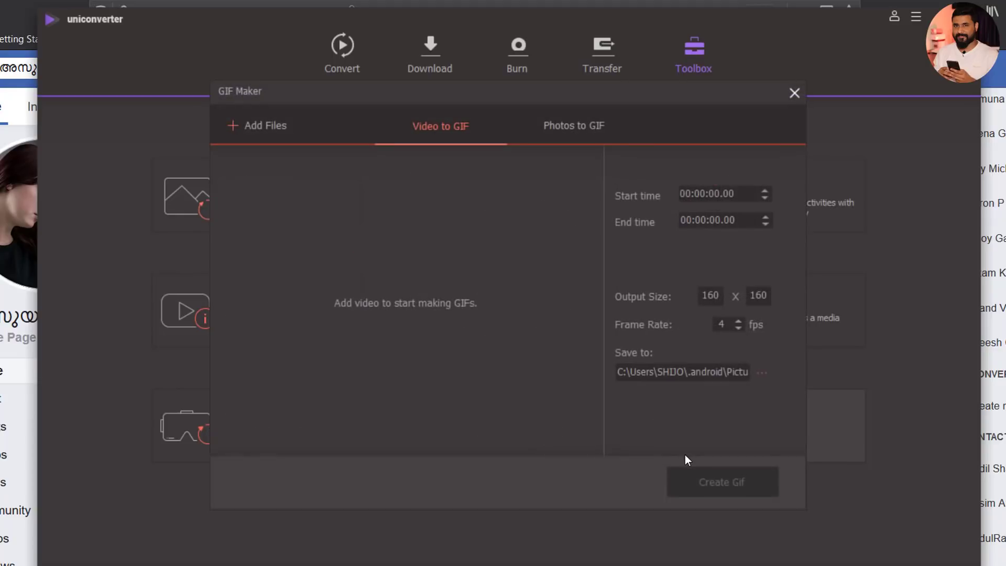
# Pick MVI_7766.MP4 in the GIF Maker's Add Files dialog
pyautogui.click(268, 130)
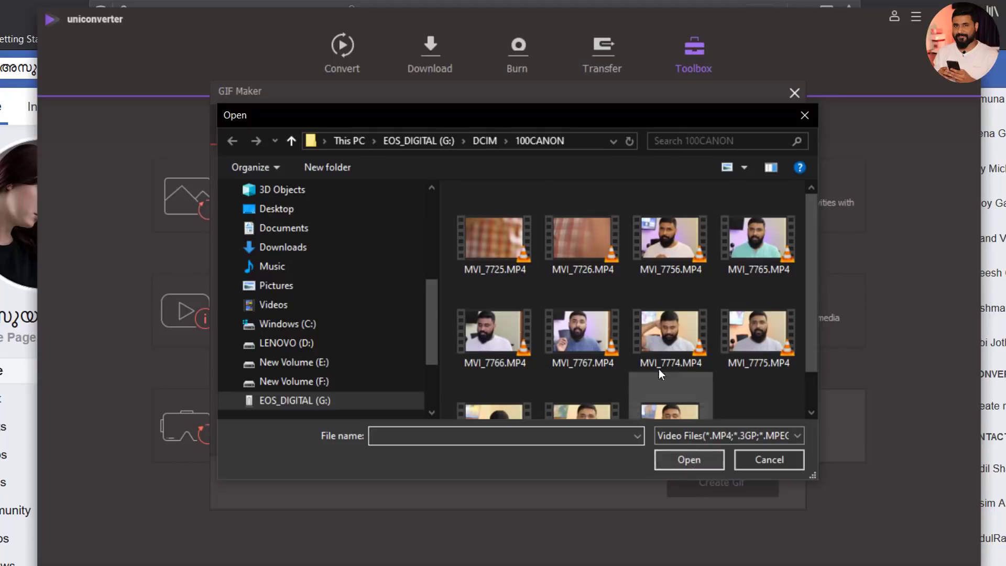
pyautogui.click(479, 324)
pyautogui.doubleClick(479, 324)
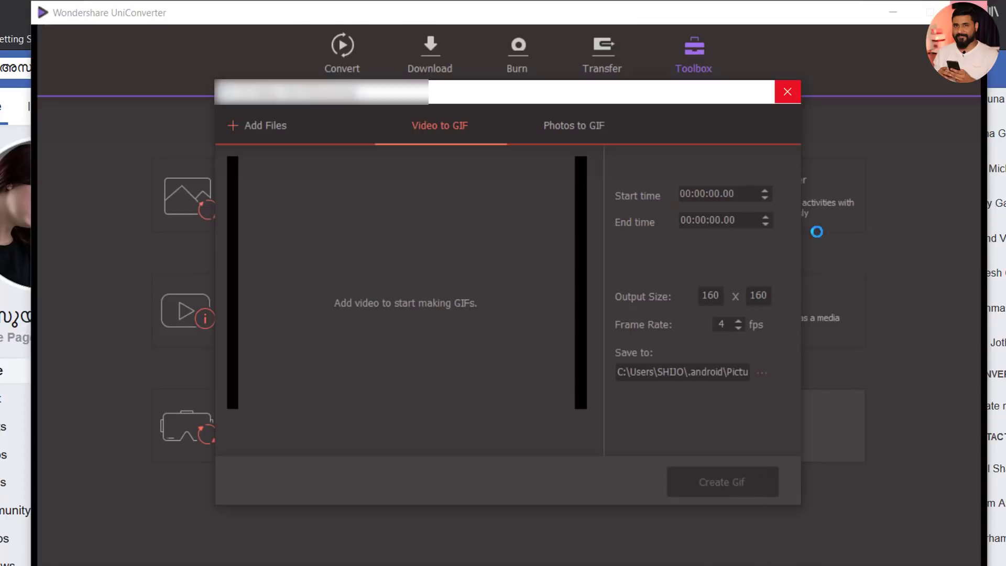
# Launch the Screen Recorder, then move and resize its capture area on the desktop
pyautogui.click(766, 211)
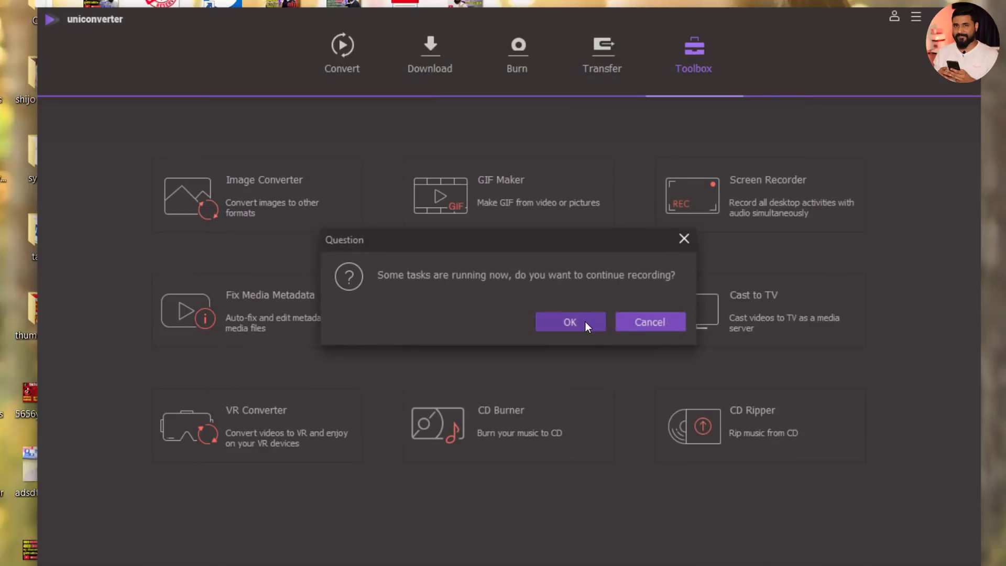
pyautogui.click(576, 259)
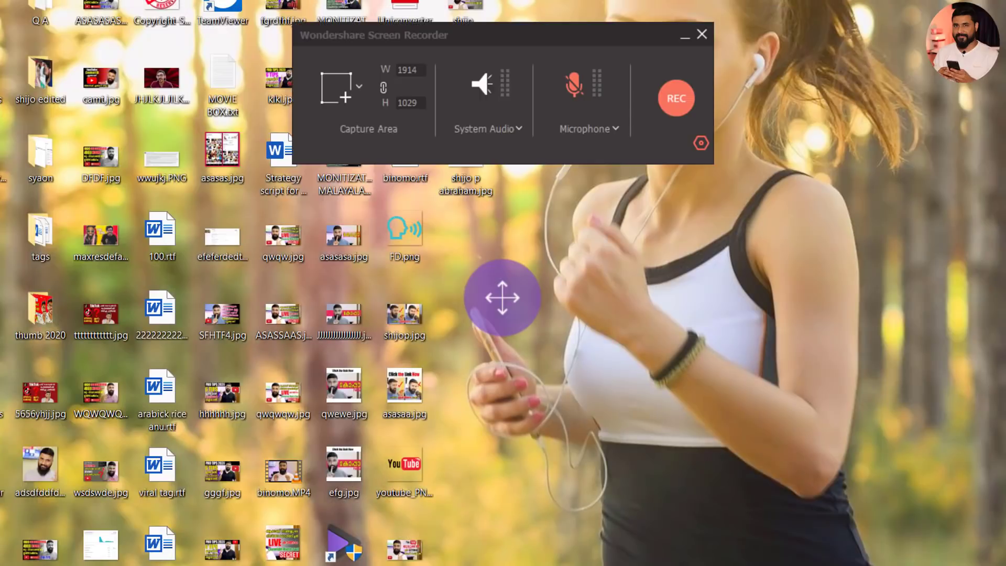
pyautogui.moveTo(503, 297); pyautogui.dragTo(501, 301)
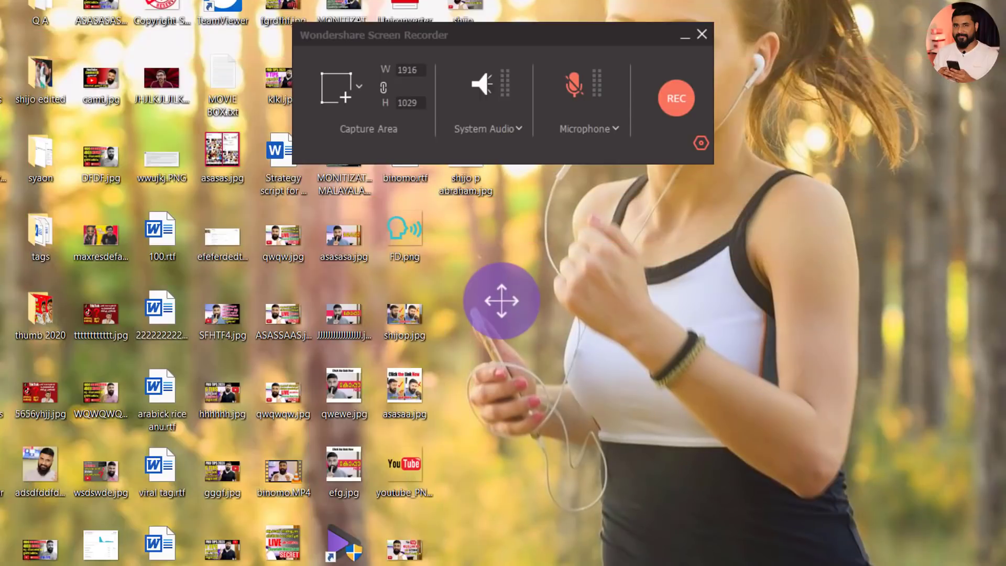
pyautogui.moveTo(1, 30)
pyautogui.mouseDown()
pyautogui.moveTo(51, 75)
pyautogui.moveTo(431, 162)
pyautogui.moveTo(451, 261)
pyautogui.mouseUp()
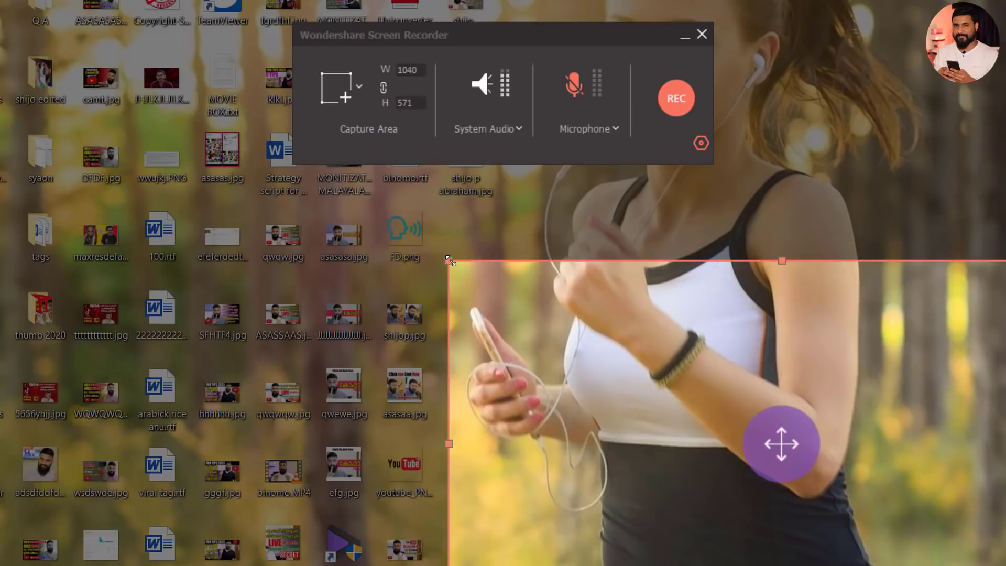
pyautogui.moveTo(451, 261); pyautogui.dragTo(449, 274)
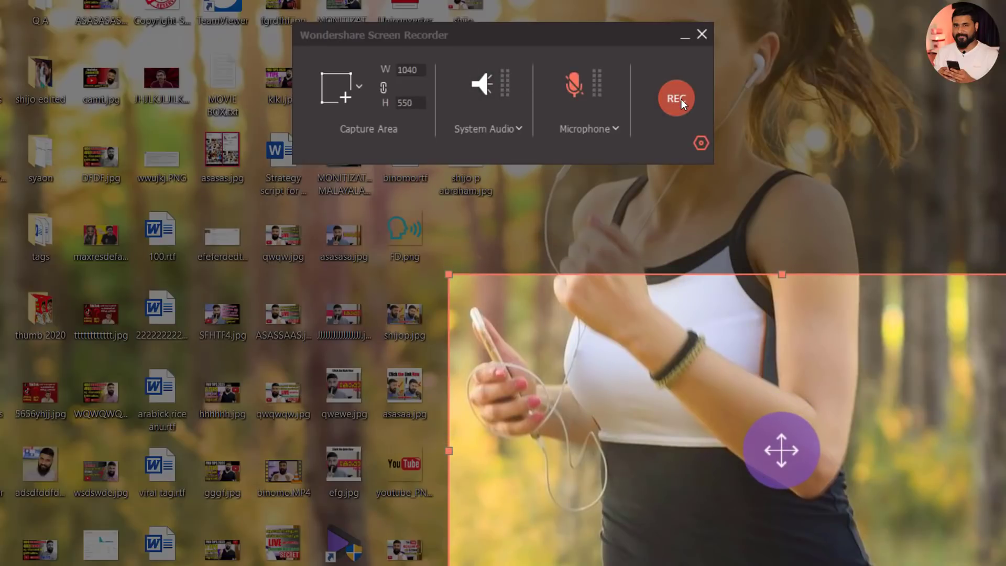
# Toggle the microphone, close the Screen Recorder and bring up Video Compress
pyautogui.click(574, 83)
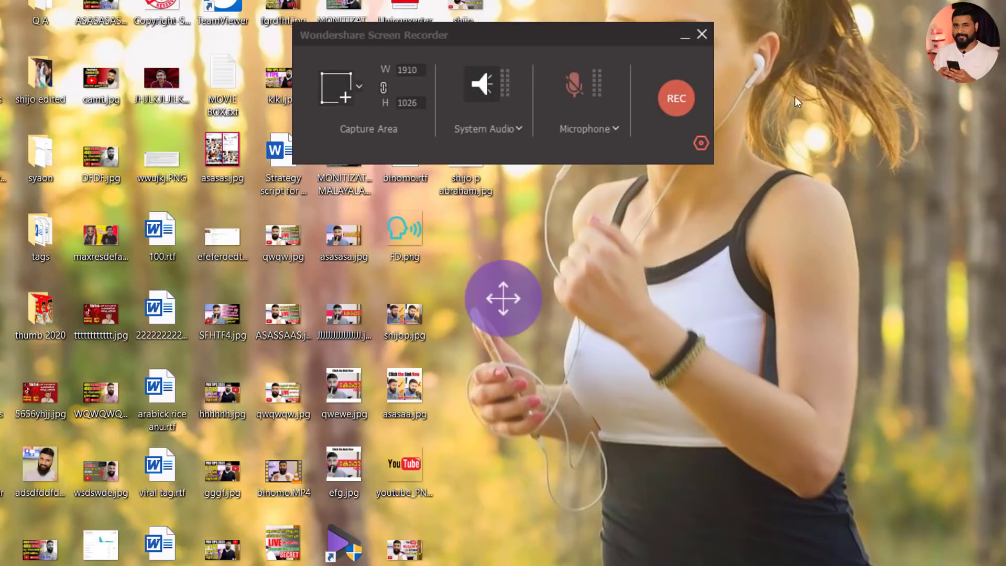
pyautogui.click(703, 35)
pyautogui.click(518, 313)
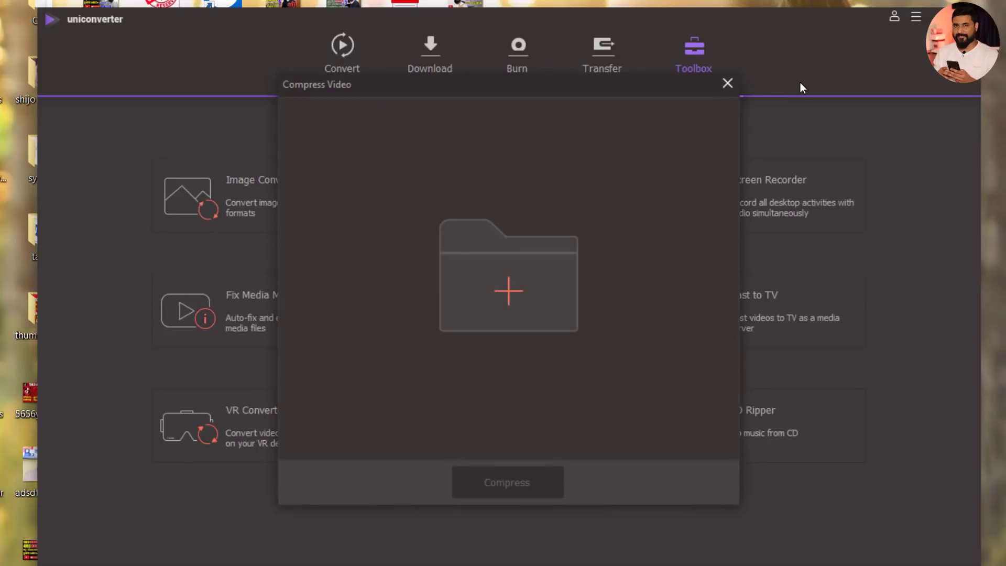
# Close Compress Video, preview CD Burner's add-music file picker, cancel it and close CD Burner
pyautogui.click(727, 83)
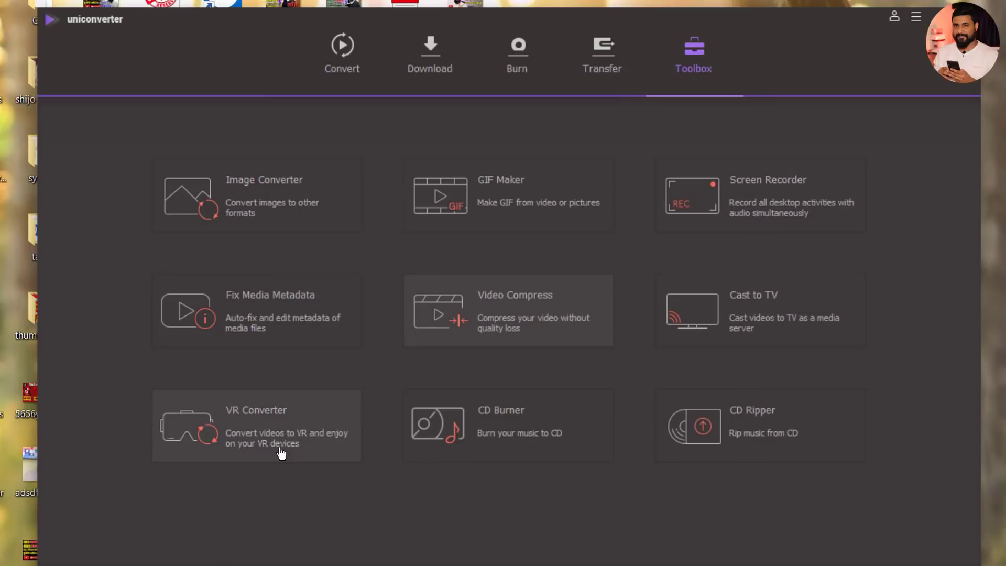
pyautogui.click(512, 436)
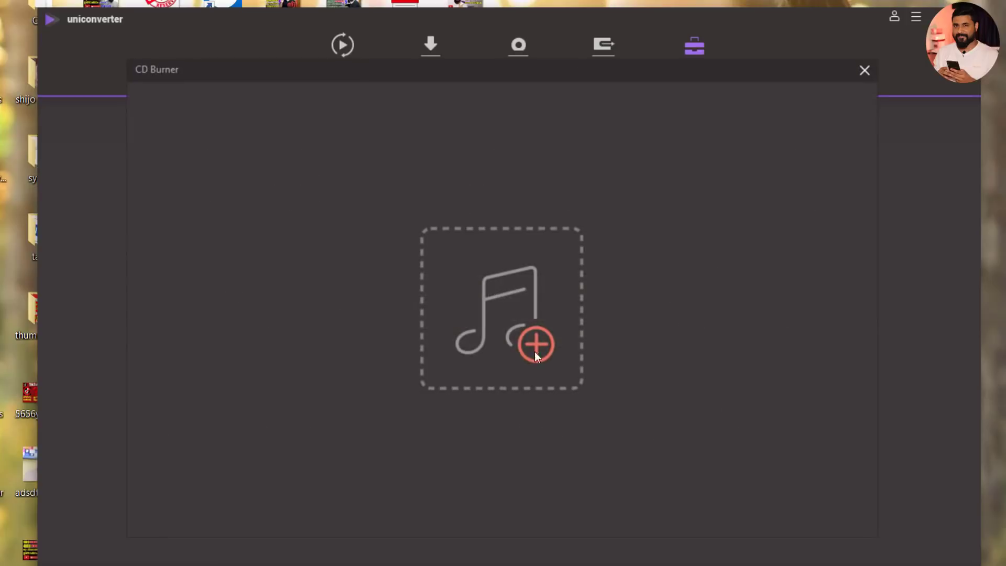
pyautogui.click(508, 337)
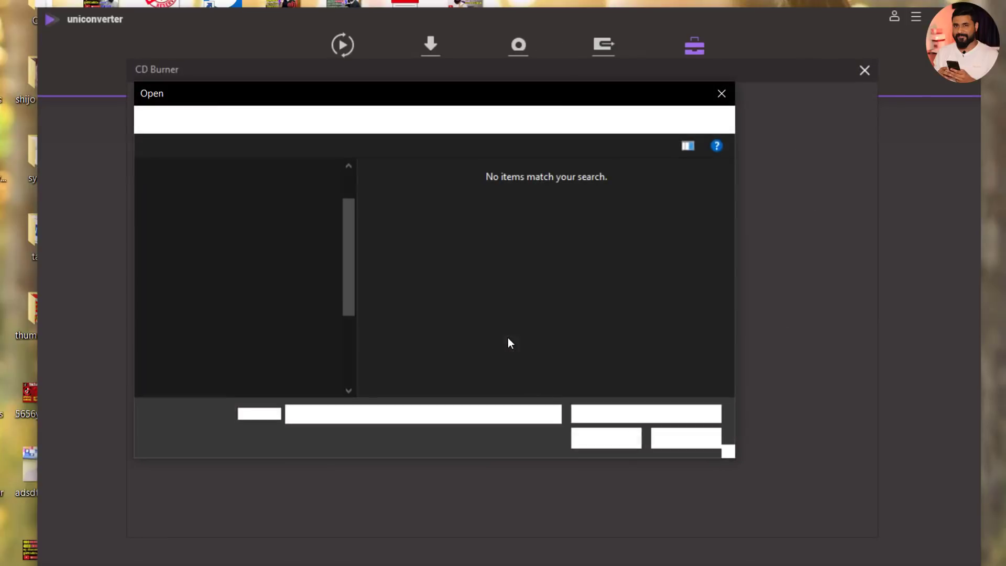
pyautogui.click(678, 439)
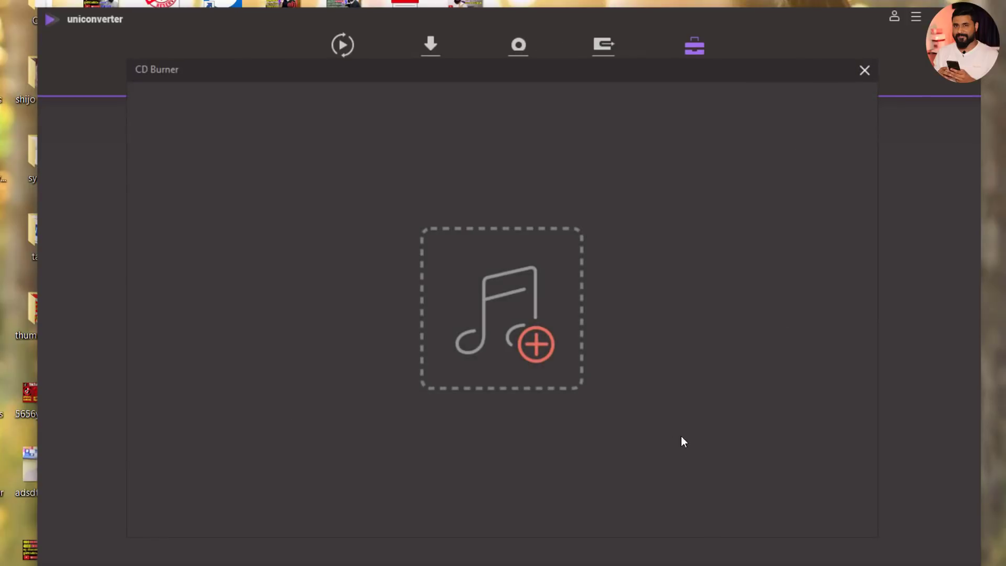
pyautogui.click(863, 73)
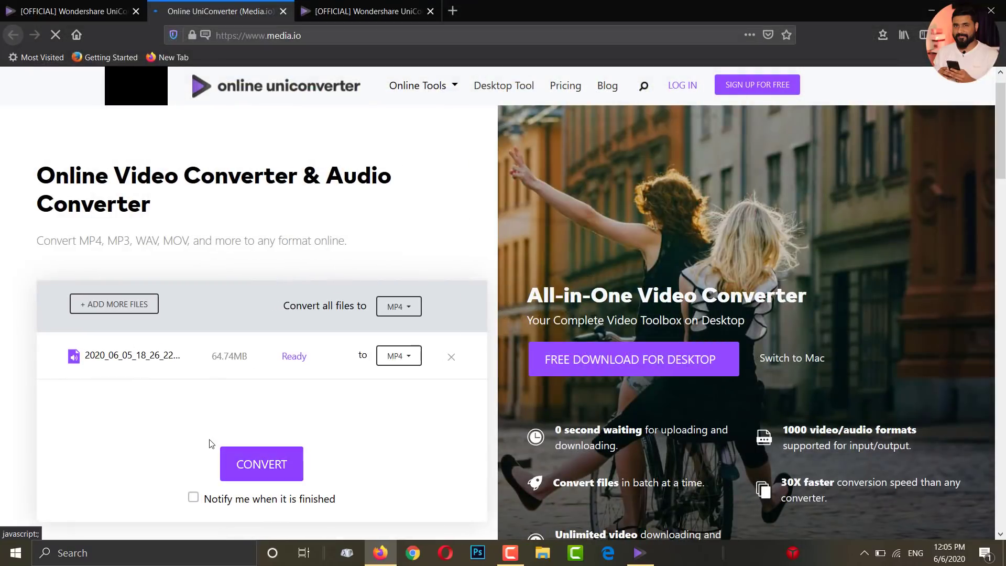
# Expand the queued clip's MP4 dropdown to list video formats like AVI, WMV, MKV and MOV
pyautogui.click(408, 356)
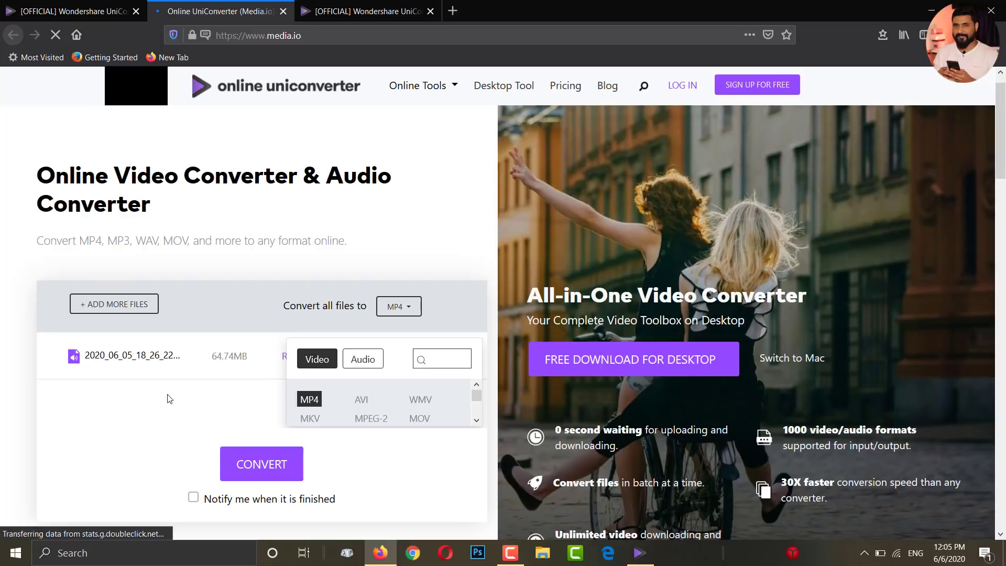